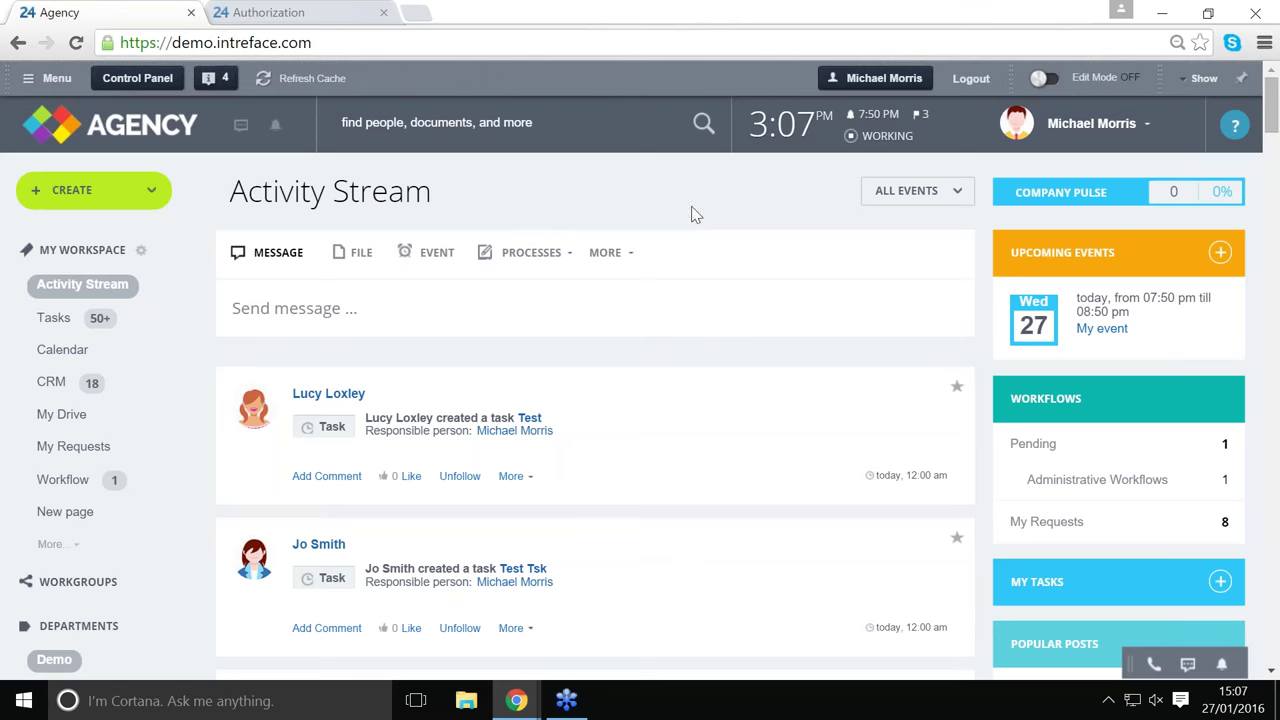
Look over the expanded admin toolbar, the Activity Stream posts and the Services section of the side navigation.
left_click(1203, 88)
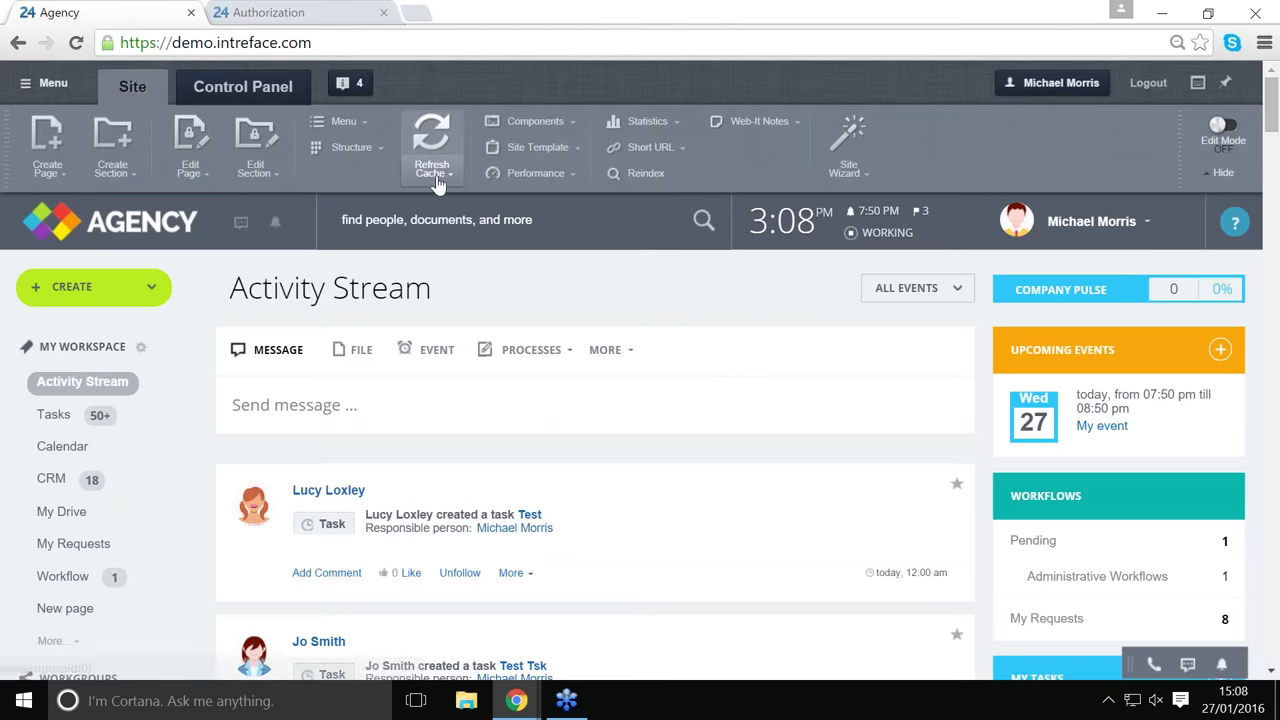
left_click(1221, 175)
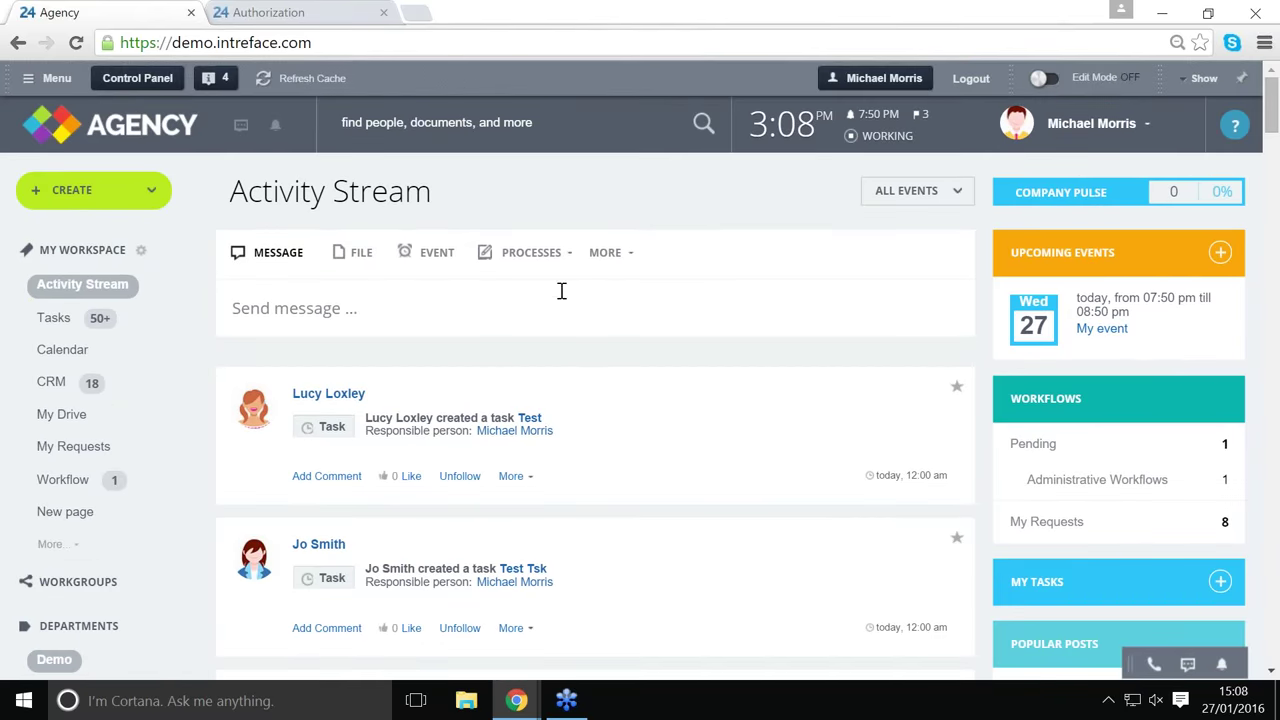
scroll(313, 408, "down", 6)
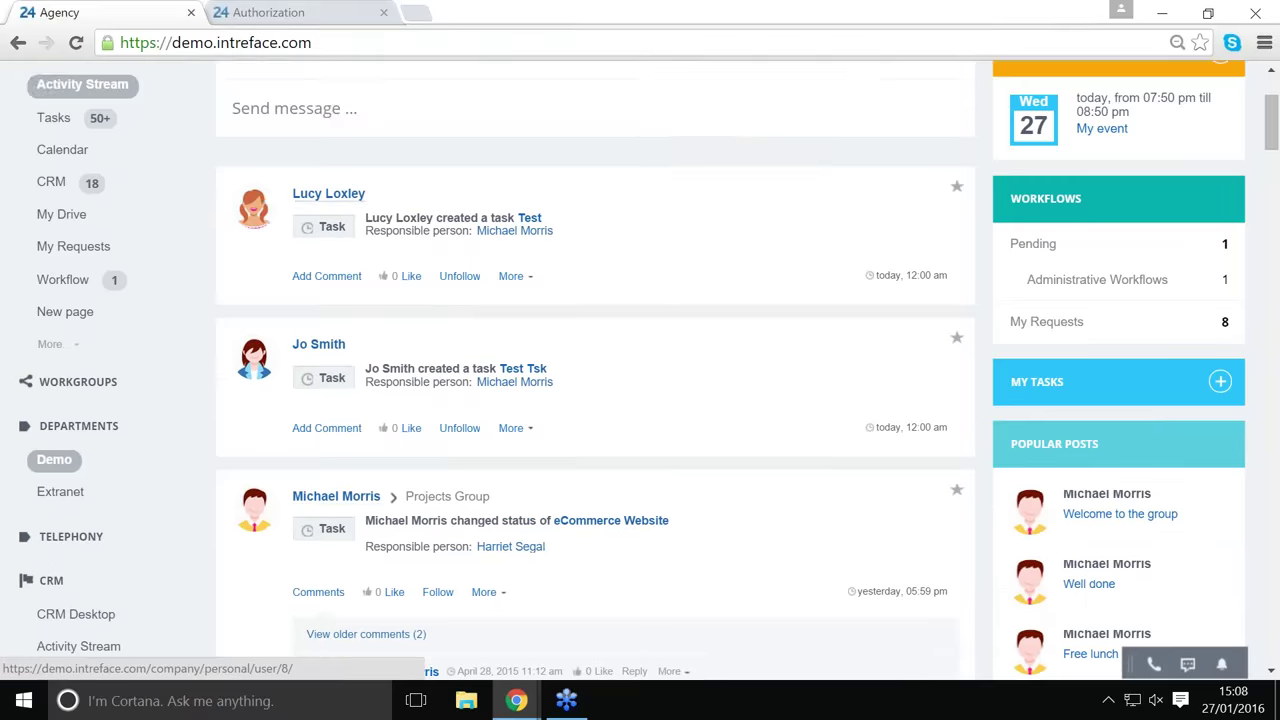
scroll(313, 408, "down", 7)
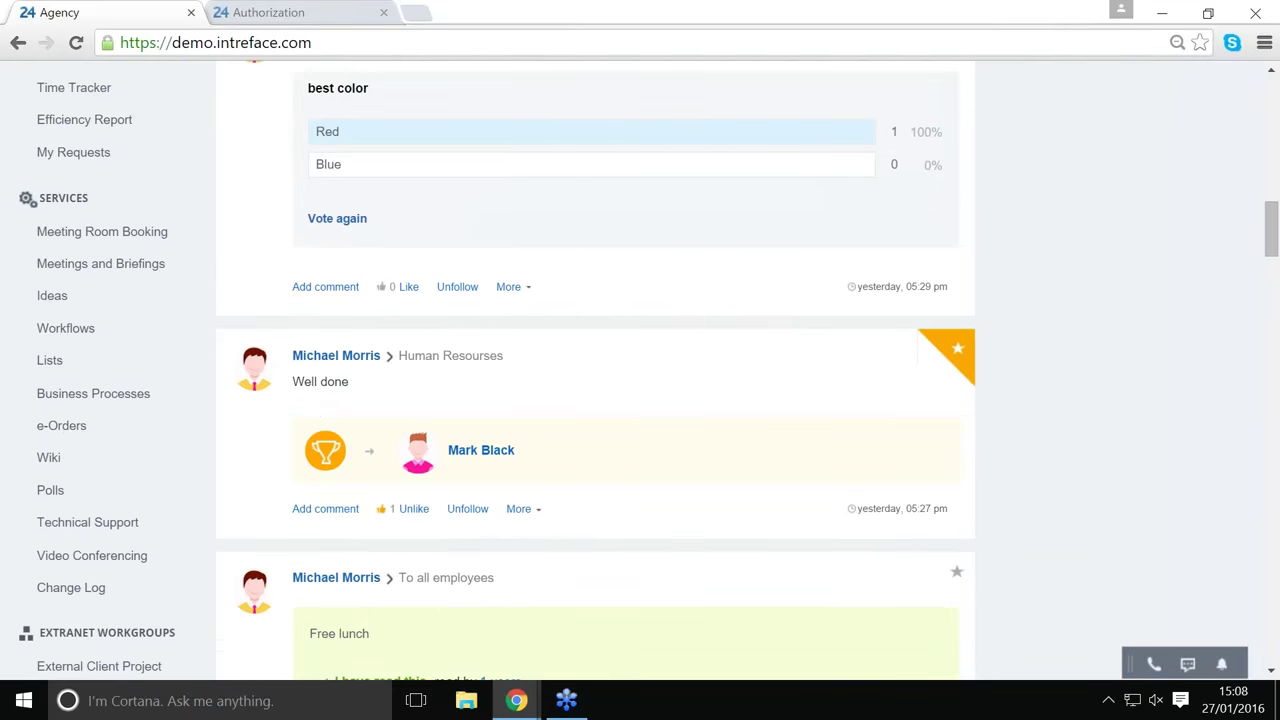
mouse_move(80, 209)
scroll(257, 248, "down", 1)
scroll(257, 248, "up", 5)
scroll(257, 248, "up", 10)
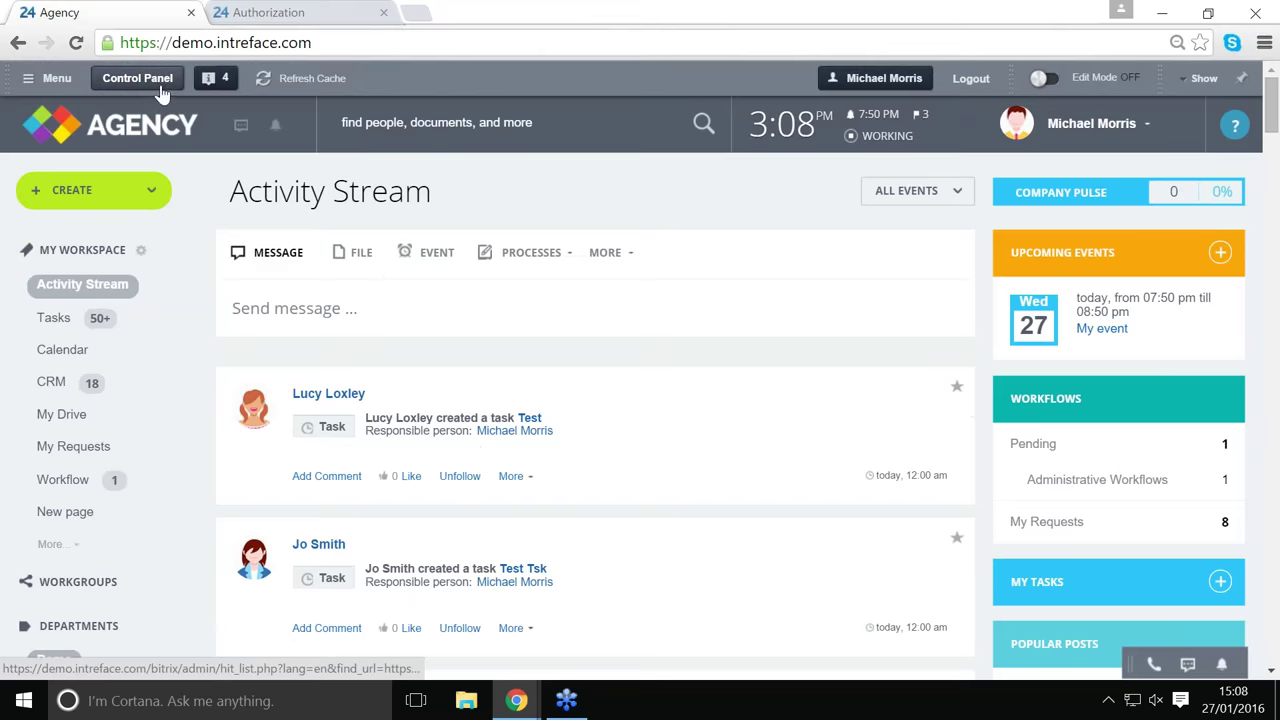
Open Files and Folders of the Site Explorer in the Control Panel's Content section.
left_click(160, 88)
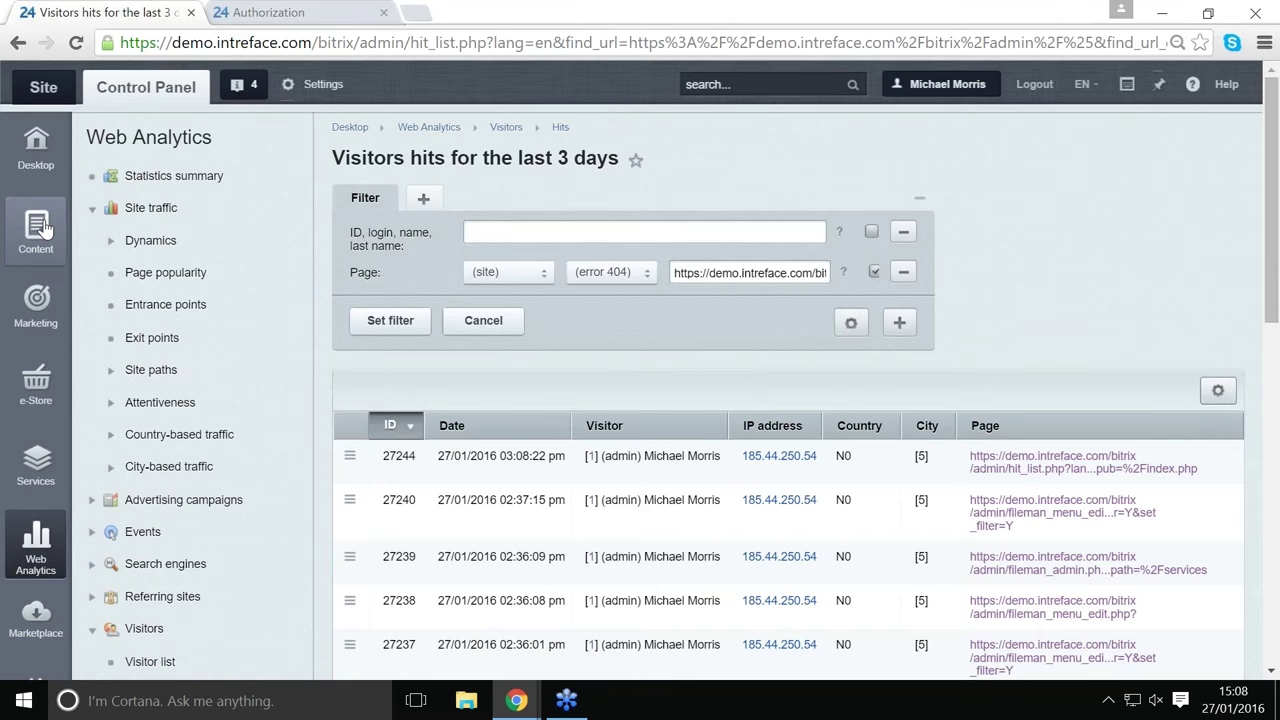
mouse_move(45, 228)
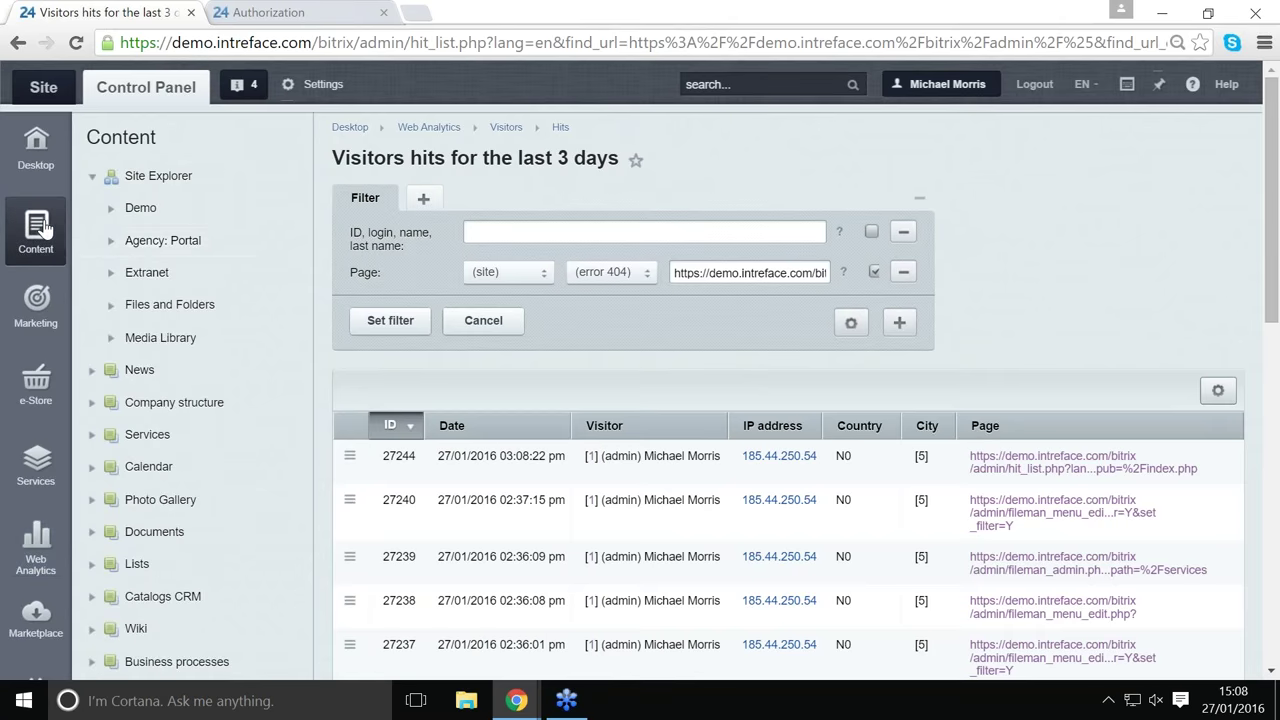
left_click(175, 304)
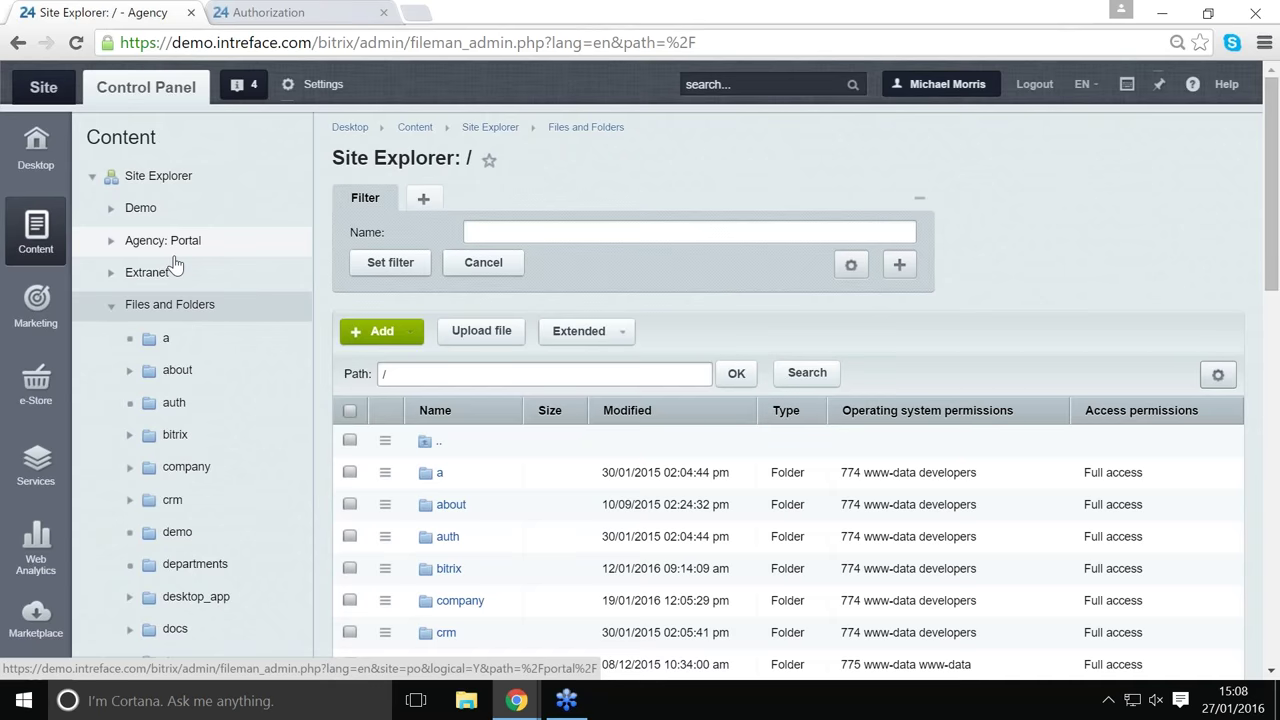
Open the services folder from the second page of the root folder listing.
scroll(651, 374, "down", 3)
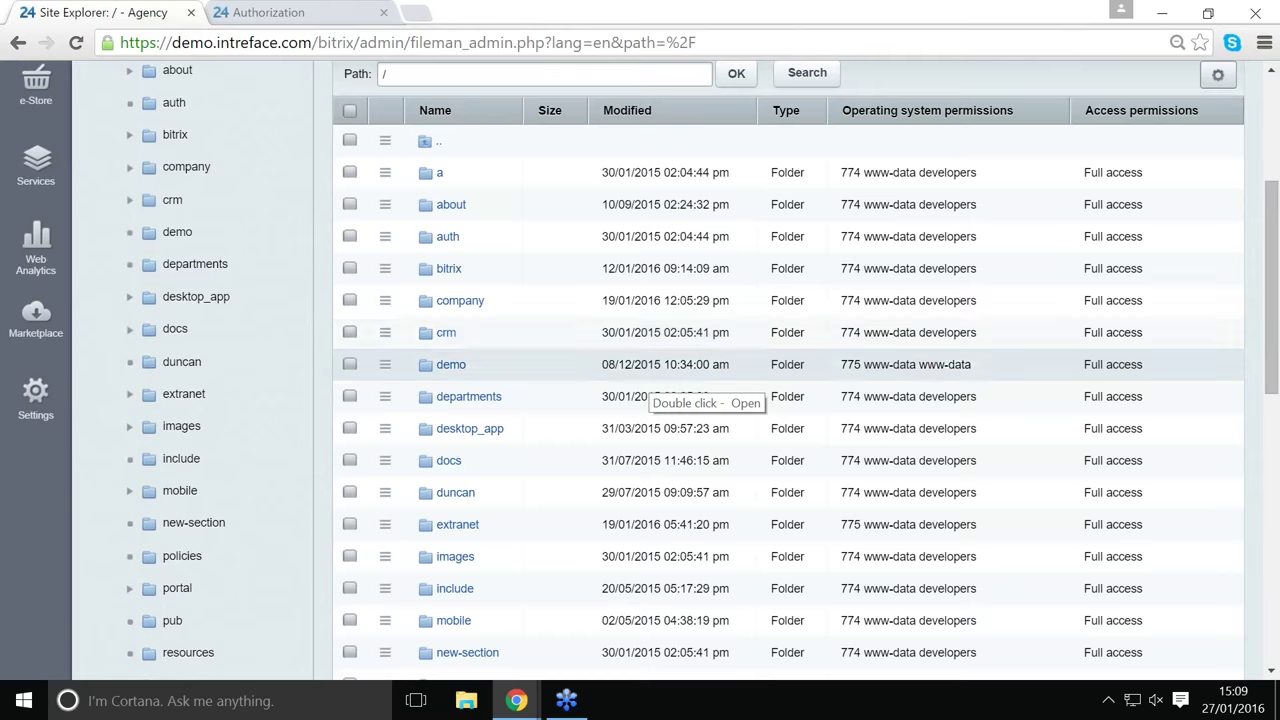
scroll(633, 325, "down", 2)
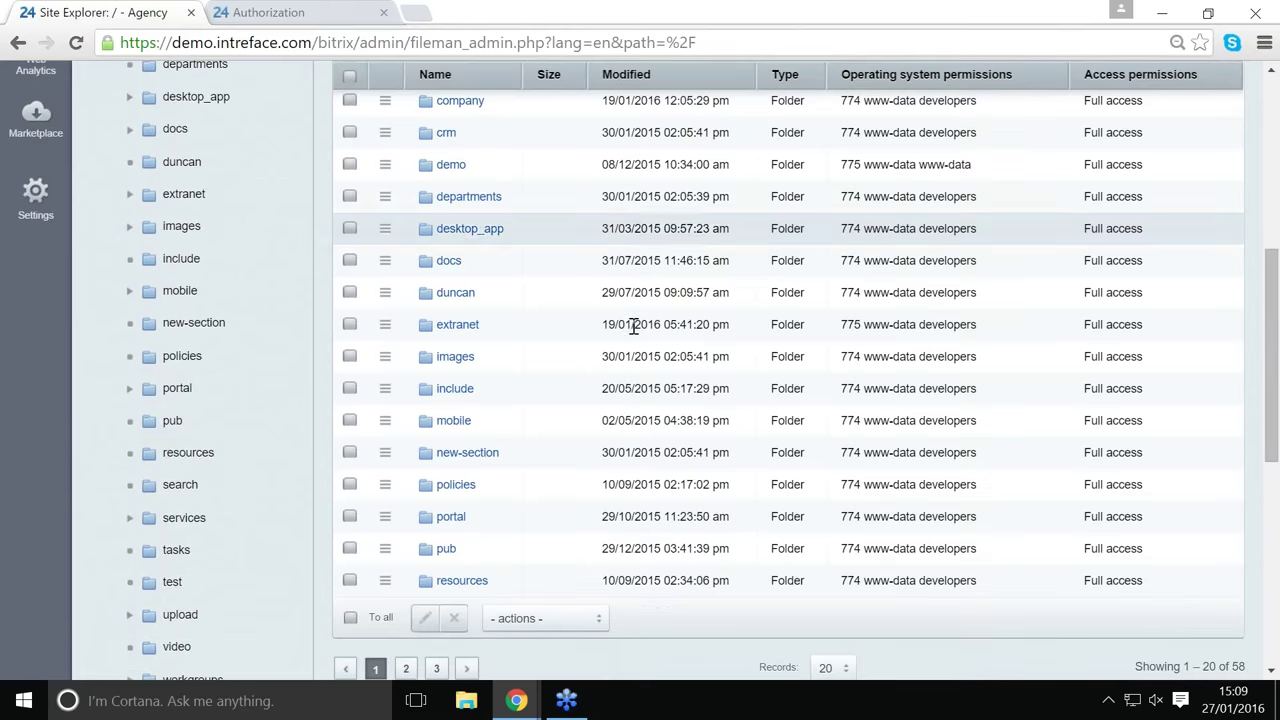
scroll(620, 326, "down", 1)
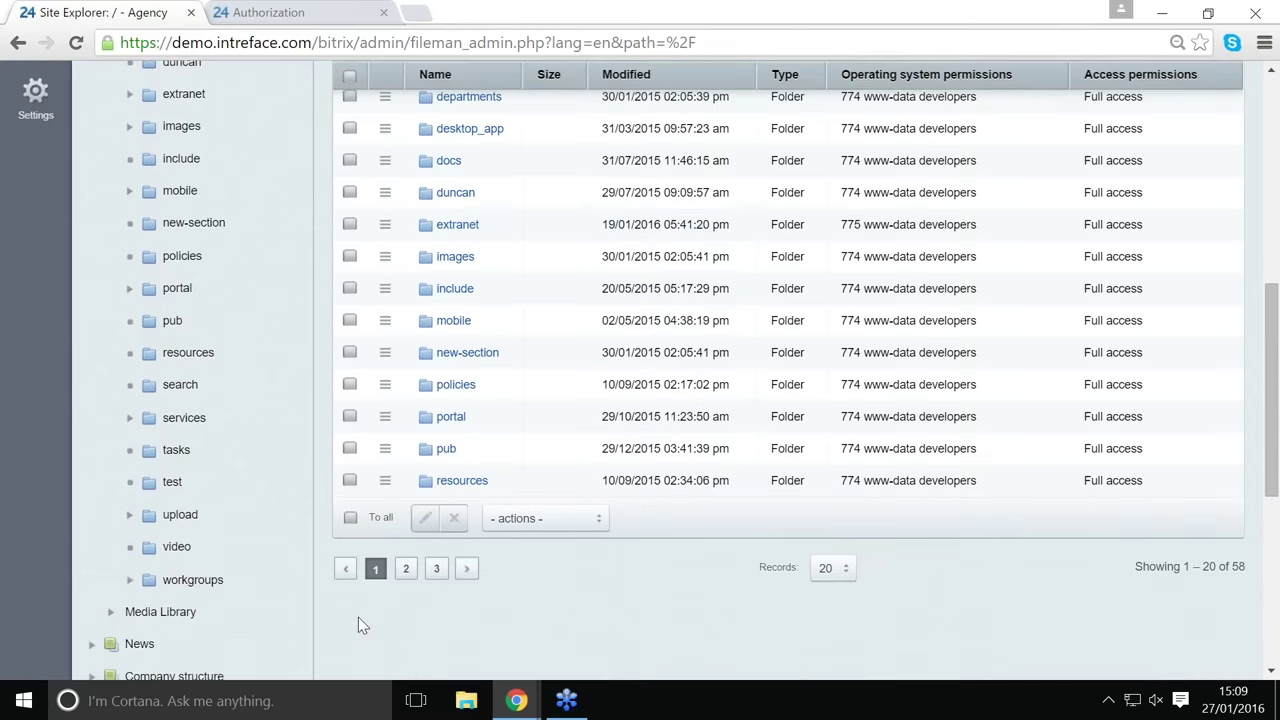
left_click(408, 568)
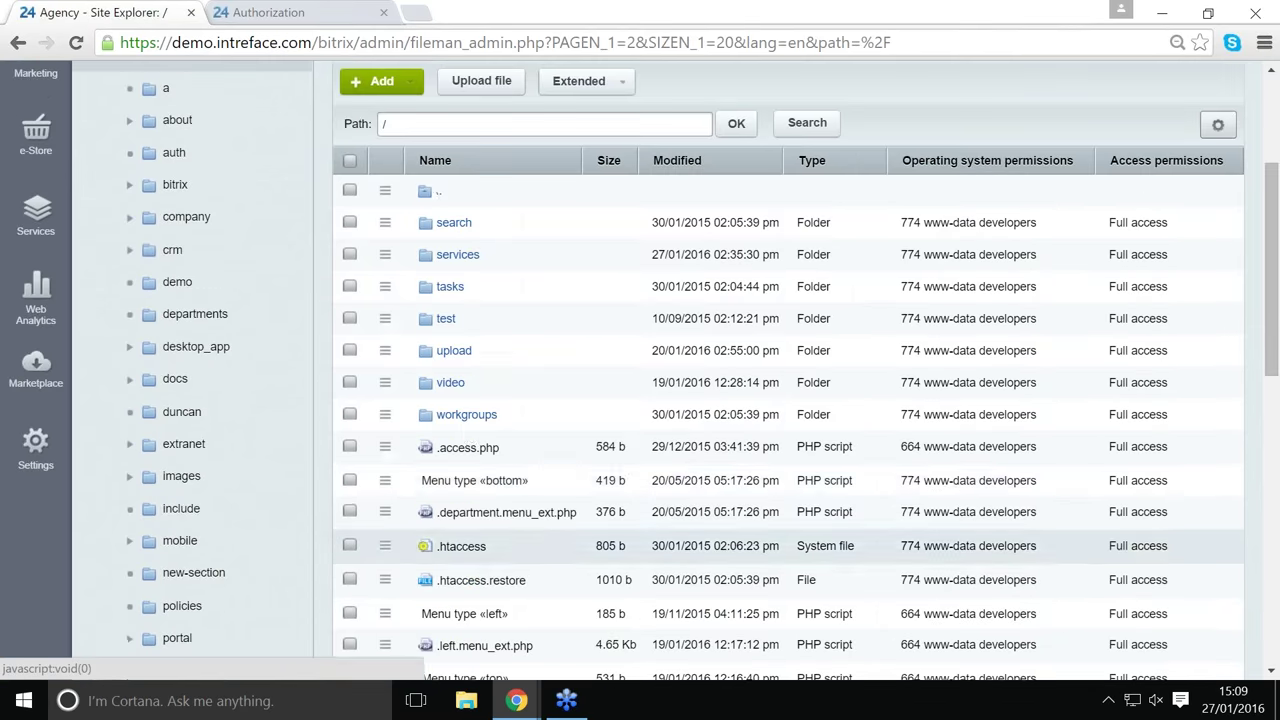
left_click(450, 258)
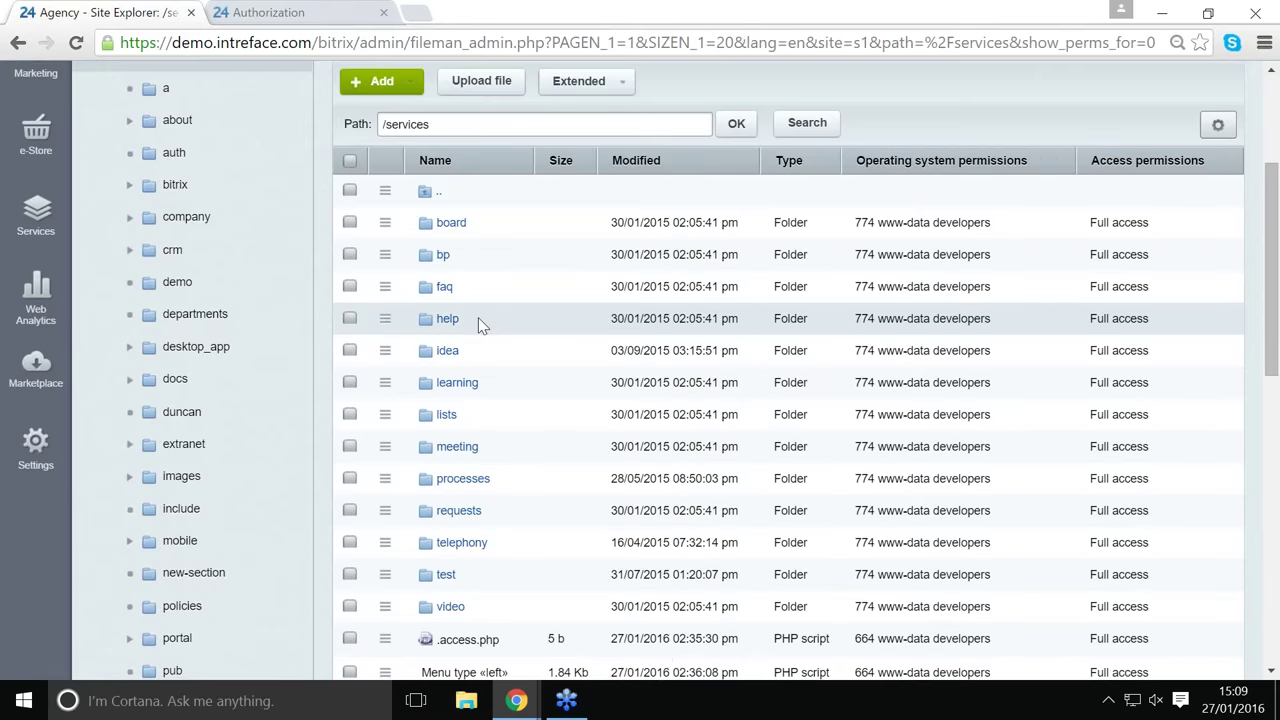
Start a new file in the services folder and set its page title to "Staff Party".
scroll(478, 322, "up", 1)
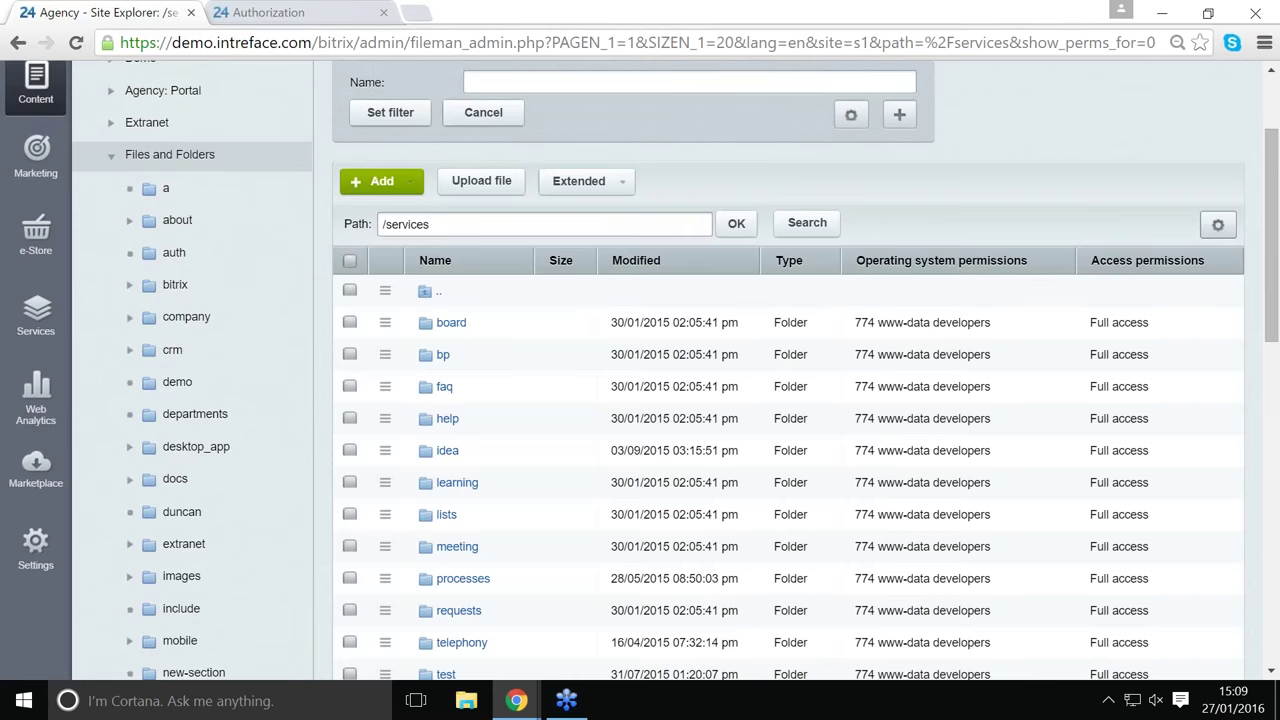
left_click(414, 191)
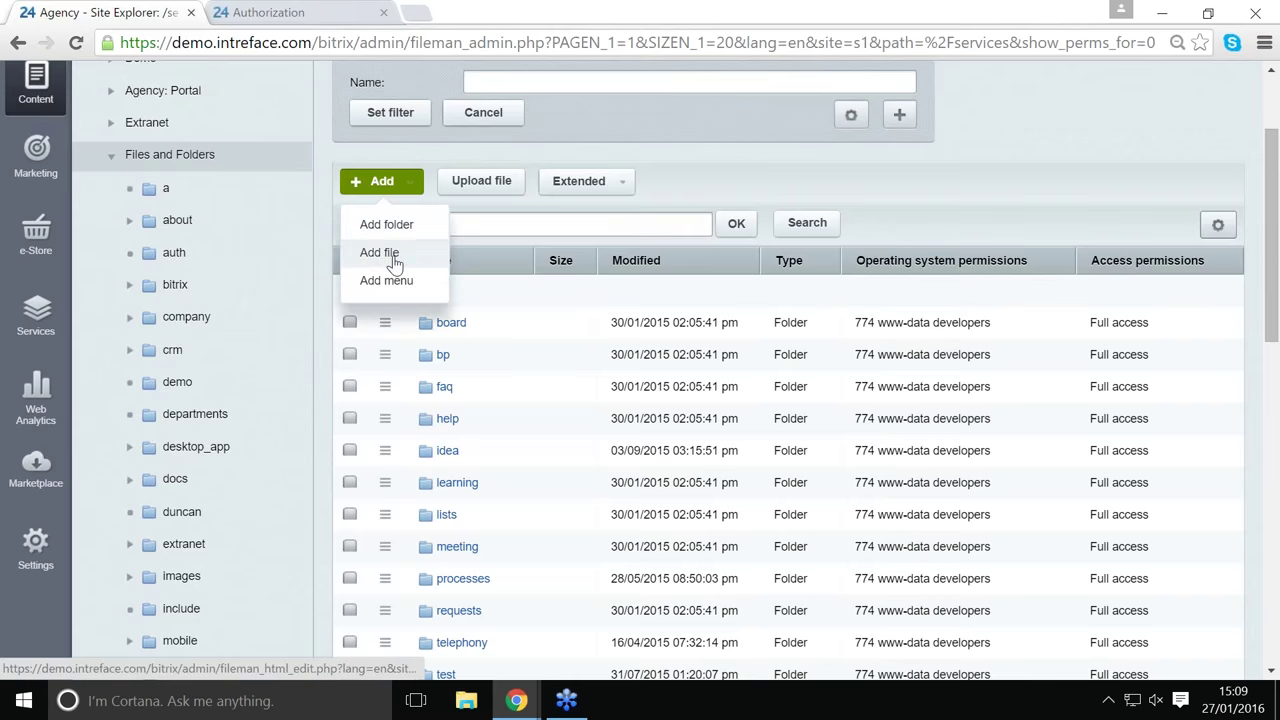
left_click(380, 253)
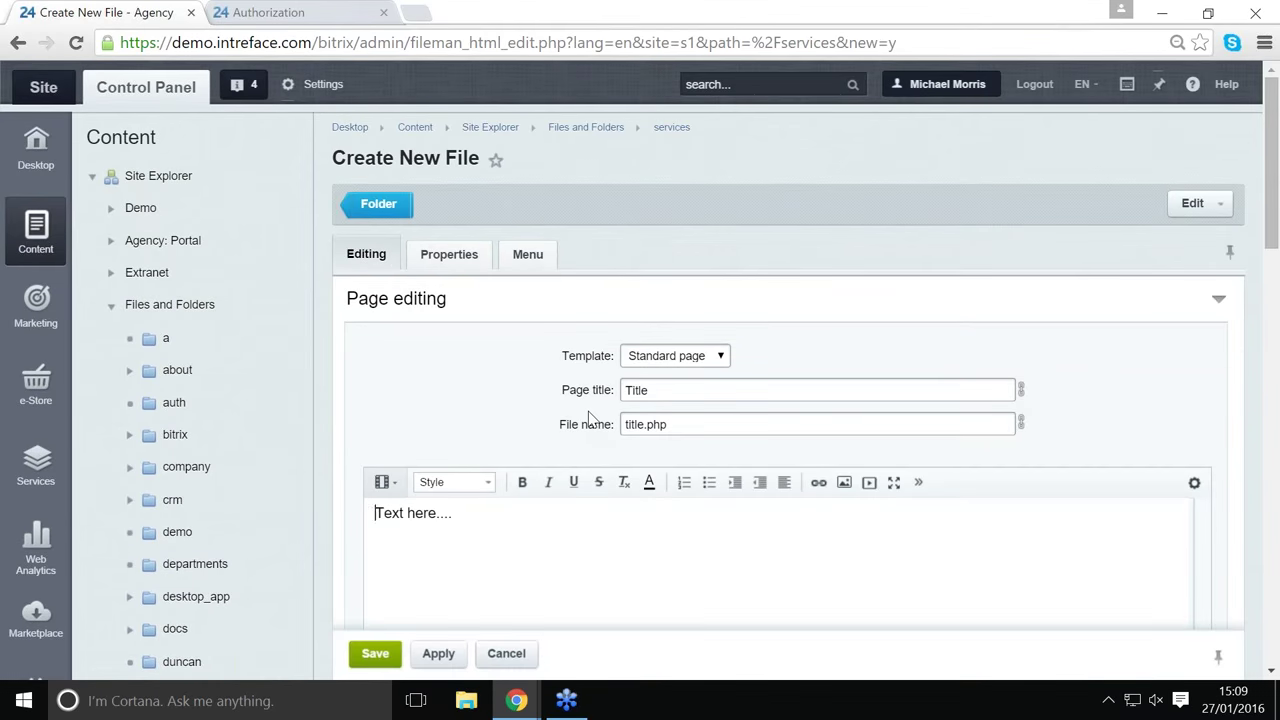
scroll(592, 418, "down", 1)
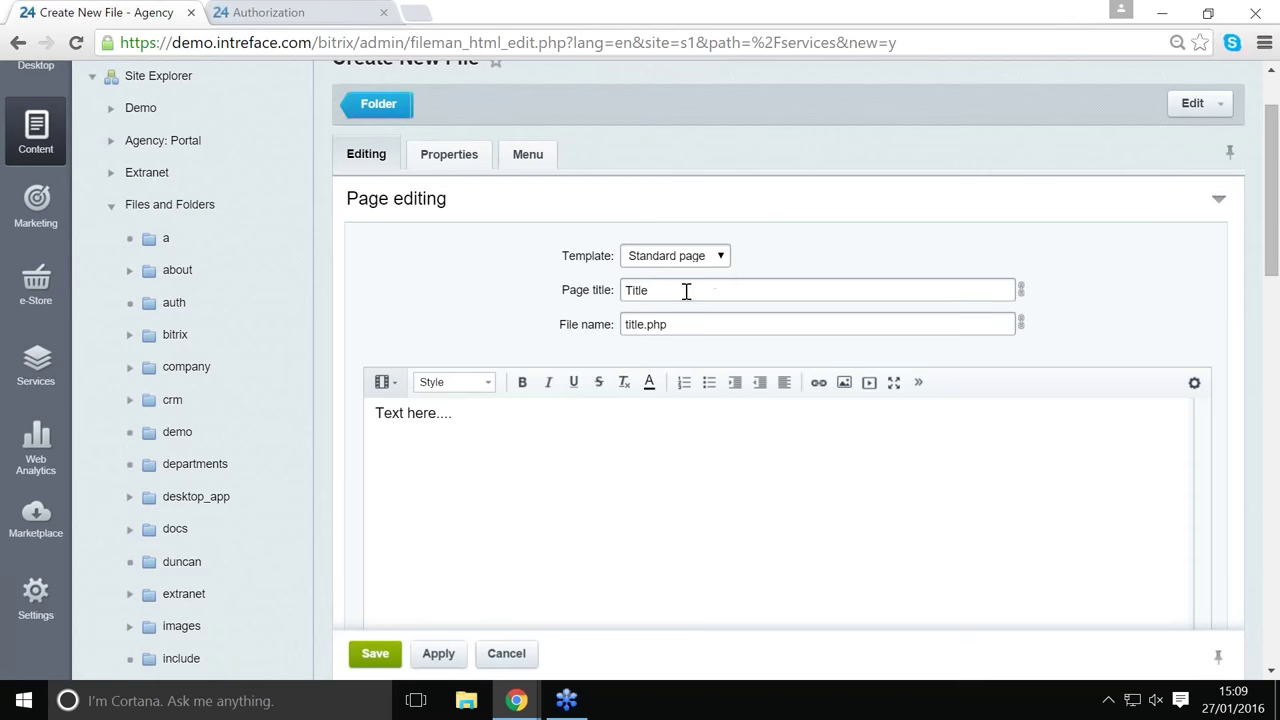
left_click_drag(686, 289, 612, 297)
type("Staff")
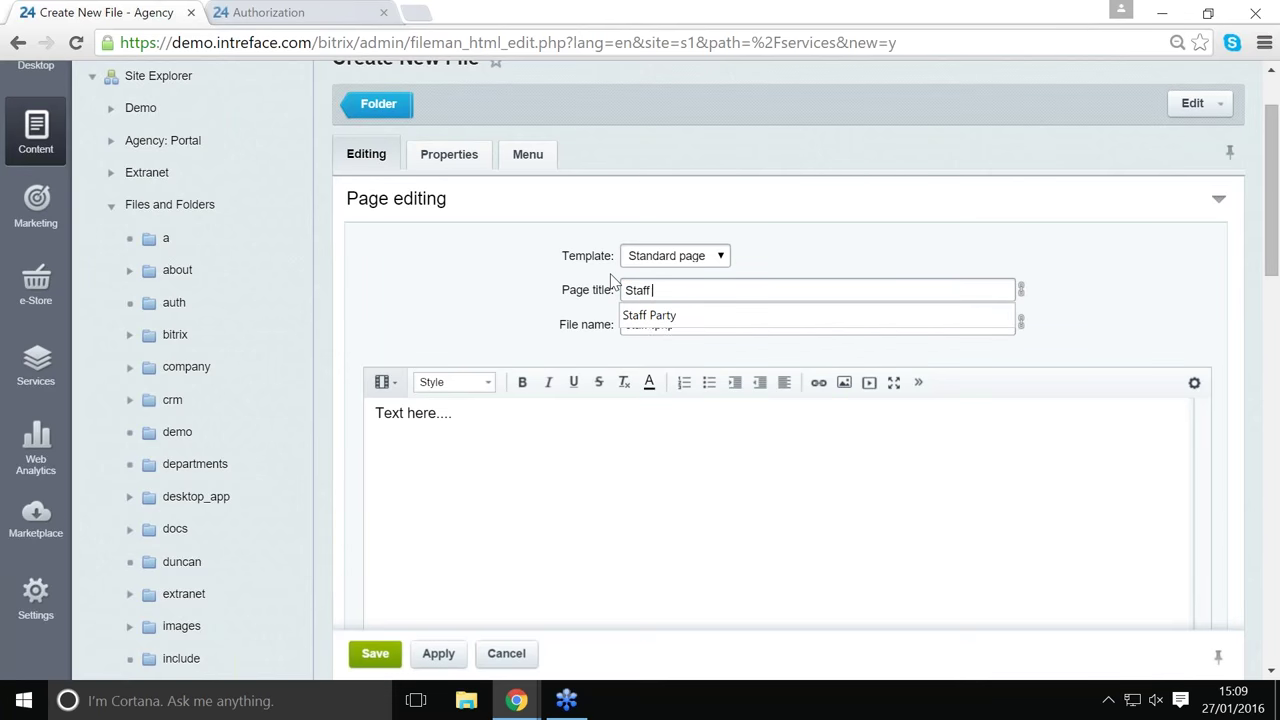
type(" Party")
left_click(440, 274)
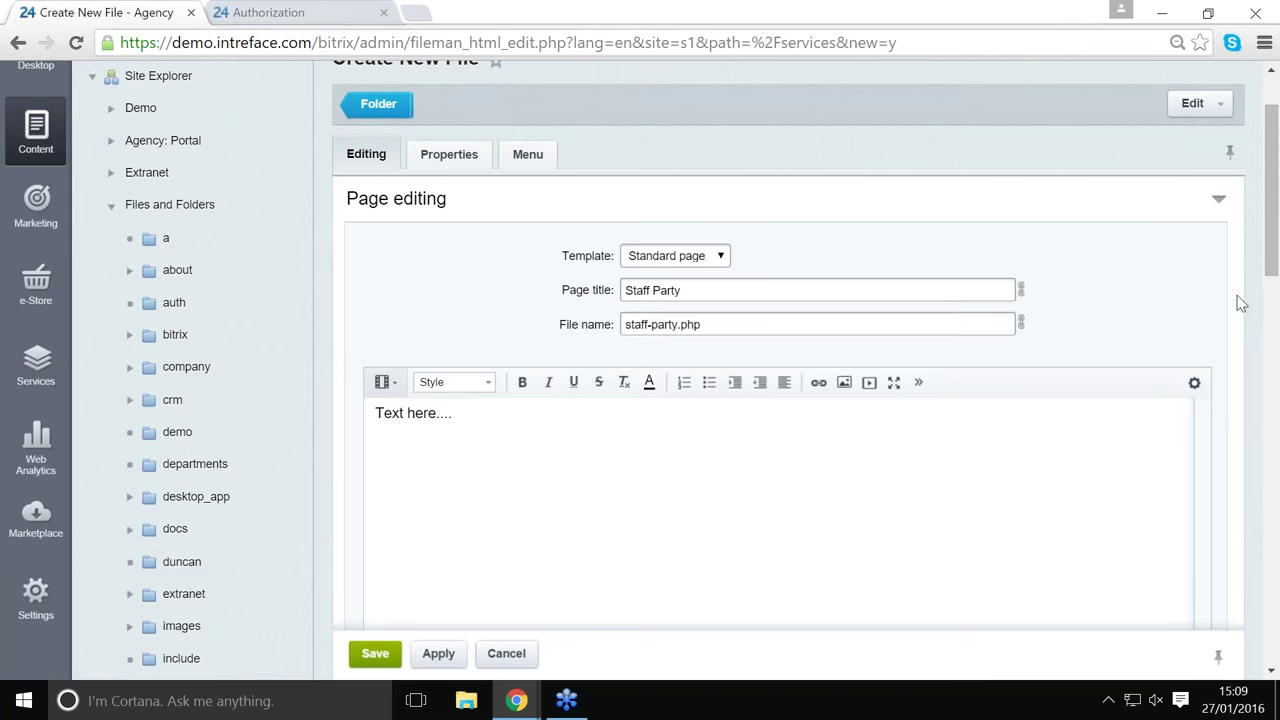
Check the alternative editing modes for the new Staff Party page, then save it with the placeholder text.
left_click(1220, 114)
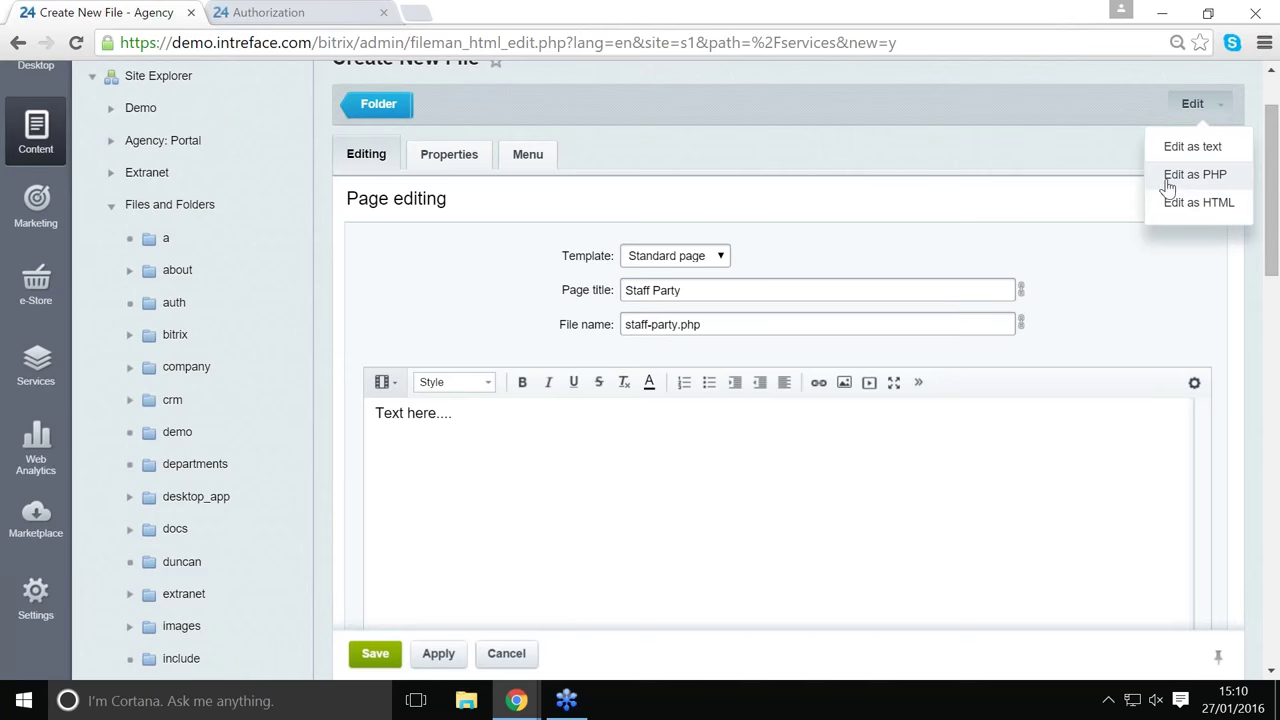
left_click(876, 260)
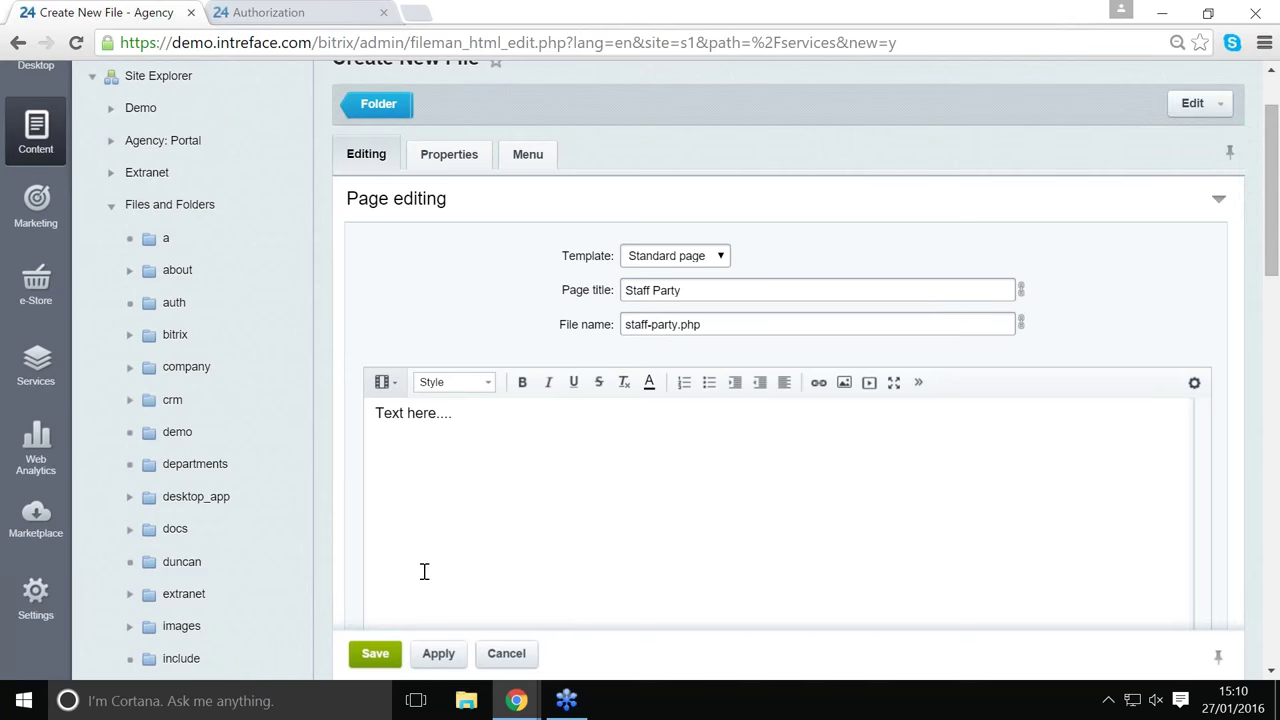
left_click(372, 656)
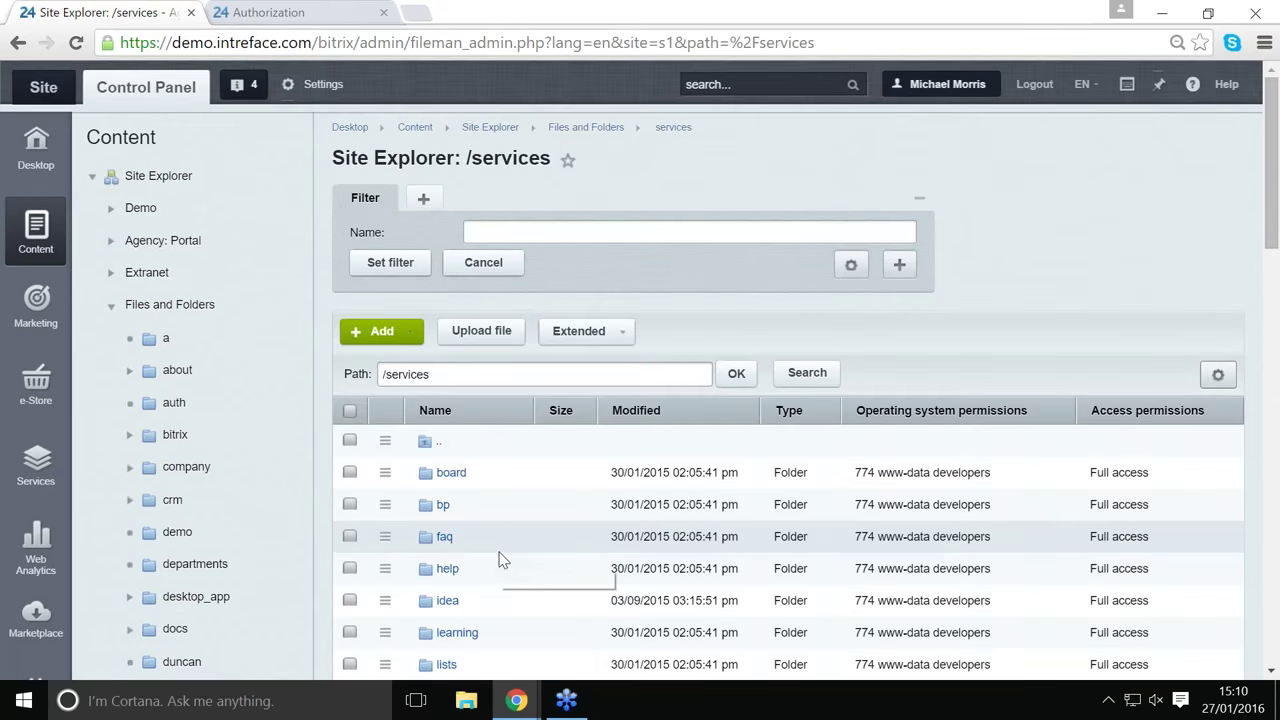
Open the services folder's «left» menu for editing and switch the editor to simple mode.
scroll(502, 560, "down", 4)
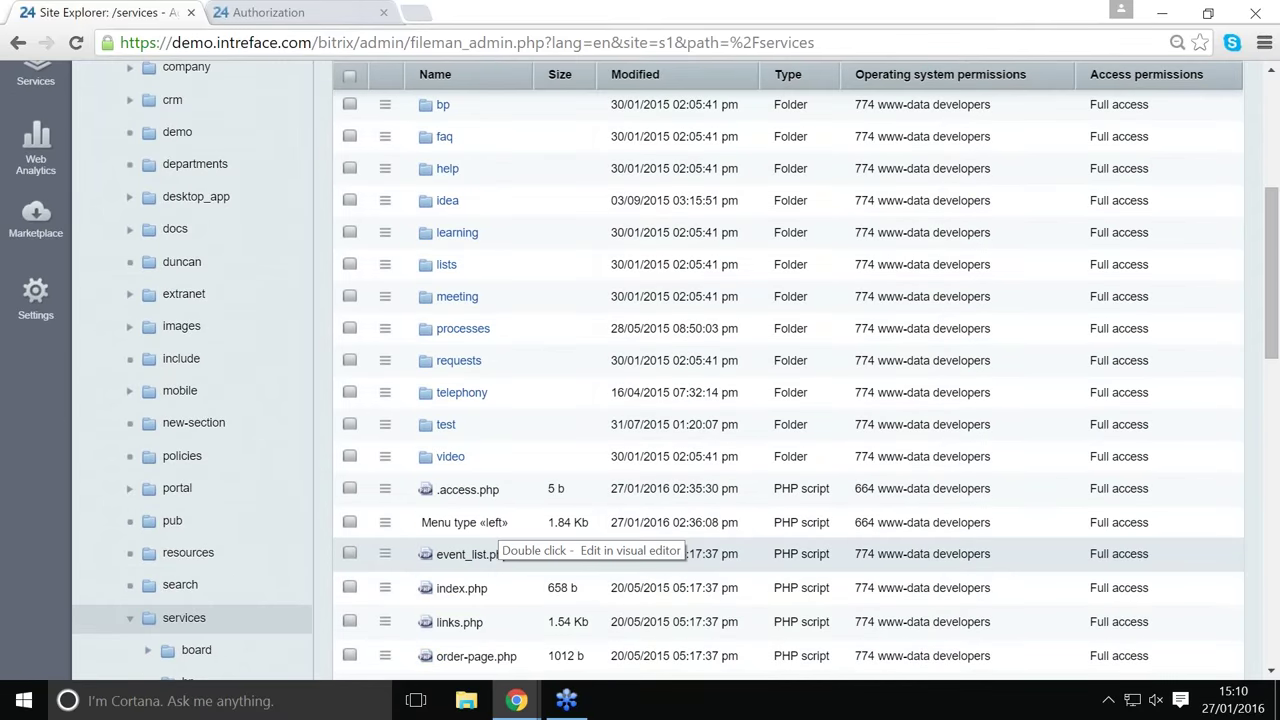
scroll(500, 535, "down", 1)
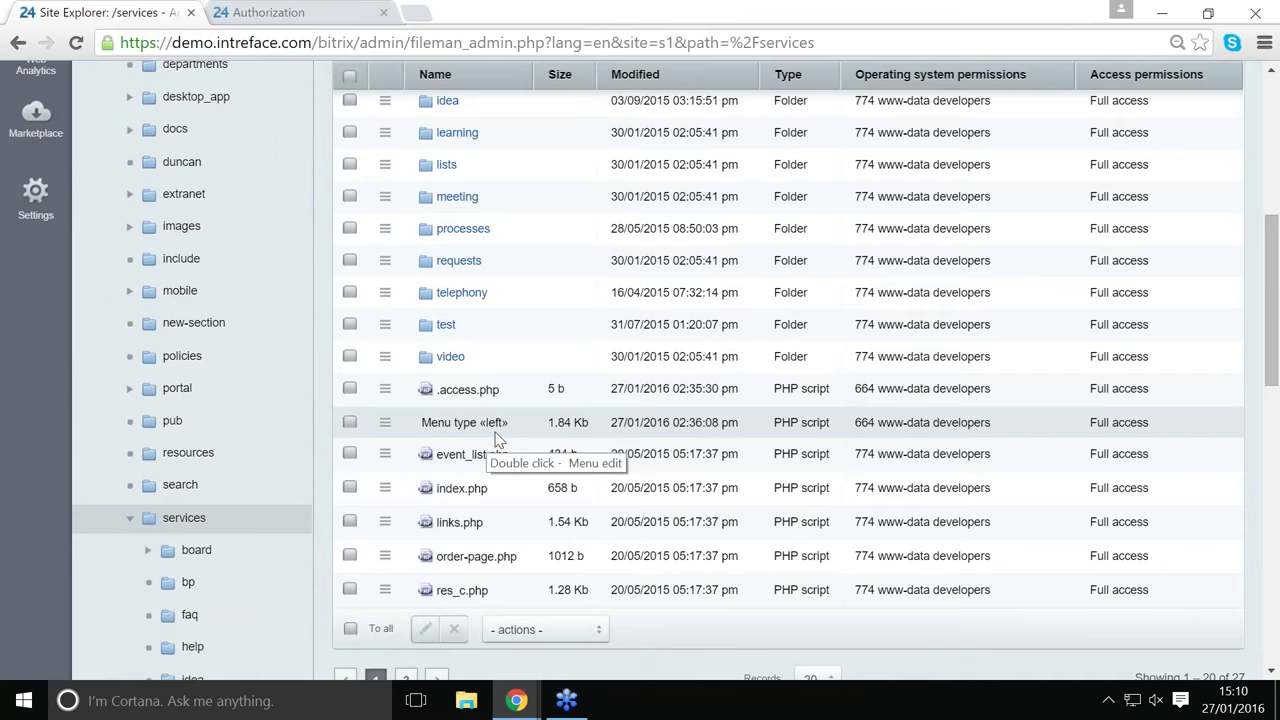
left_click(386, 427)
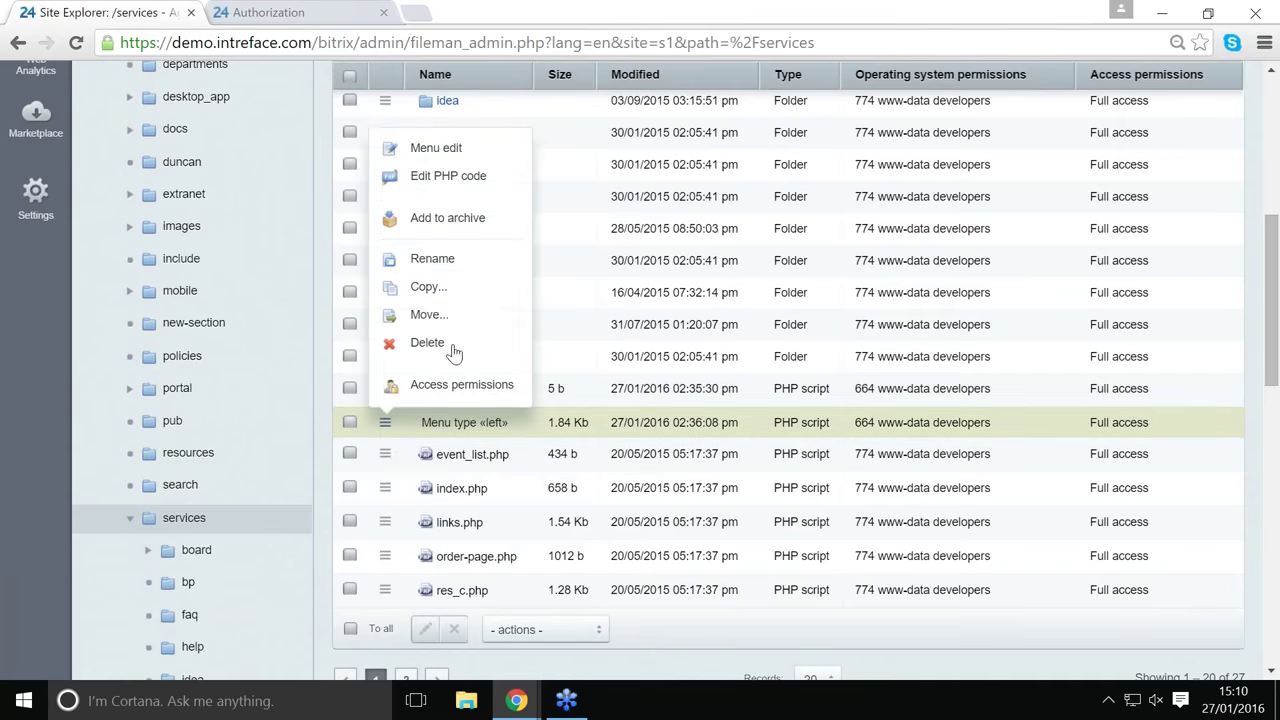
left_click(443, 150)
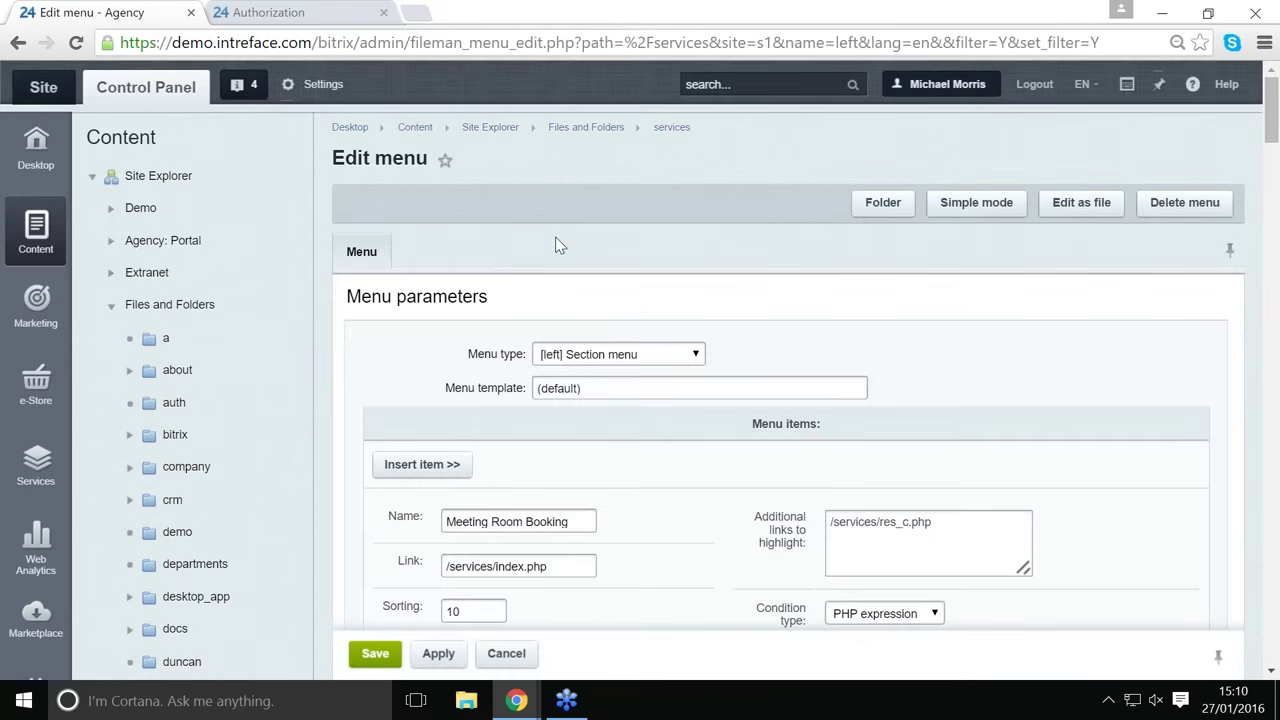
left_click(962, 204)
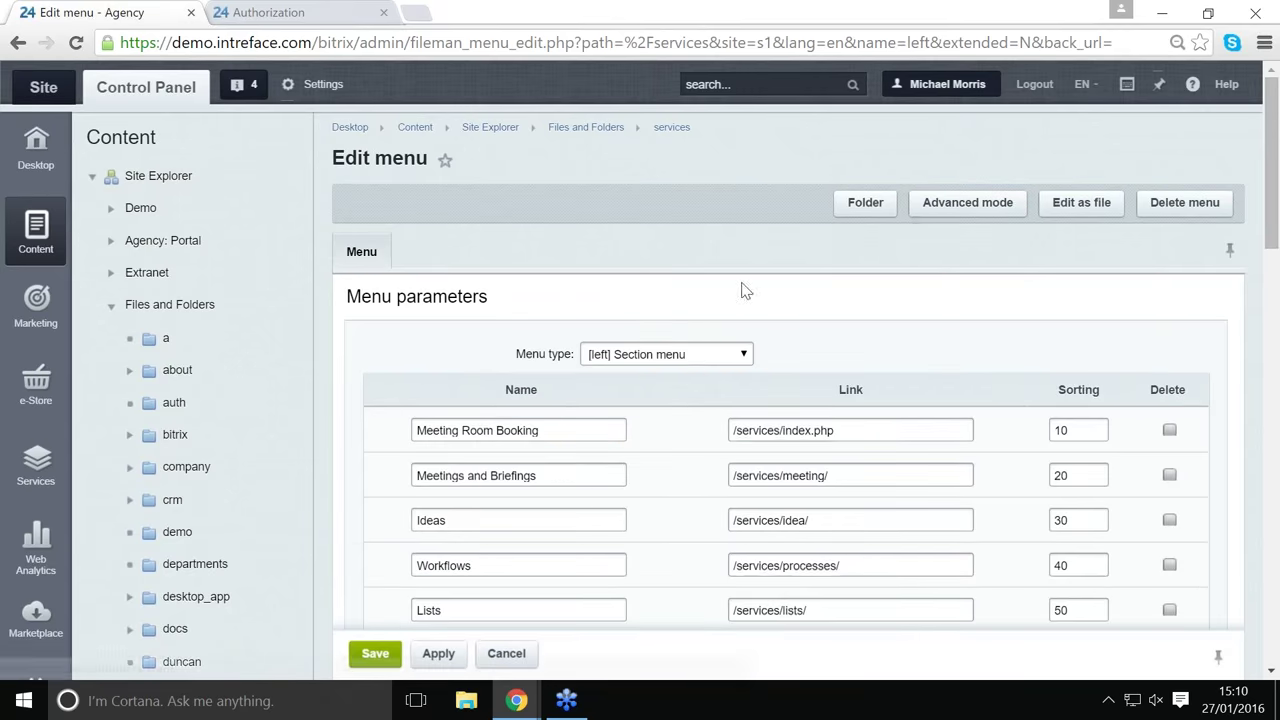
Add an entry named "Staff Party" in the first empty row of the section menu, below Telephony.
scroll(697, 356, "down", 2)
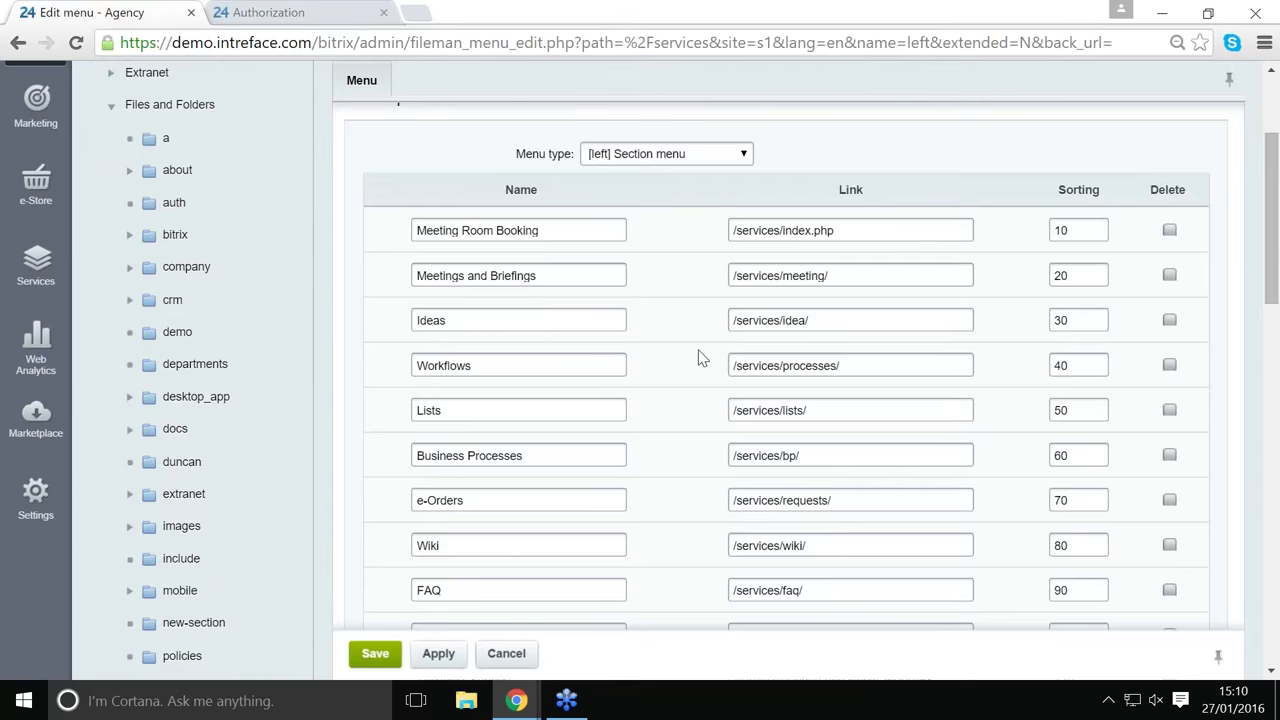
scroll(701, 358, "down", 1)
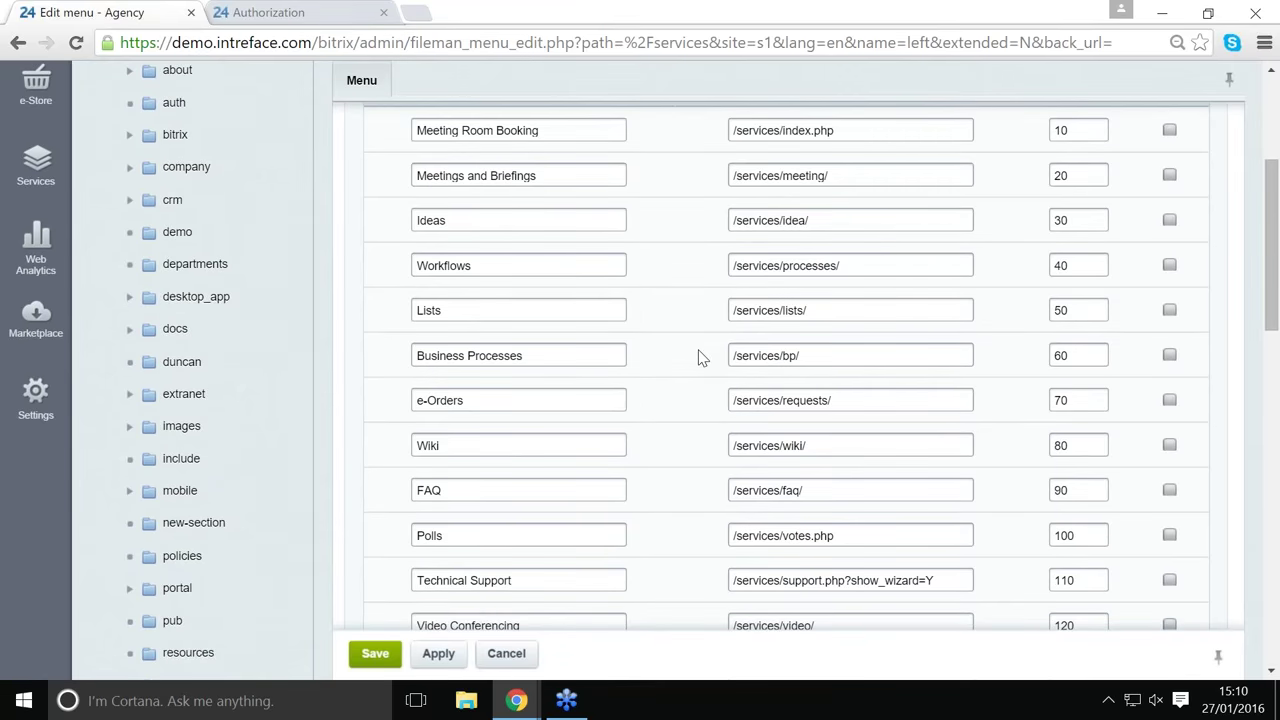
scroll(699, 357, "down", 3)
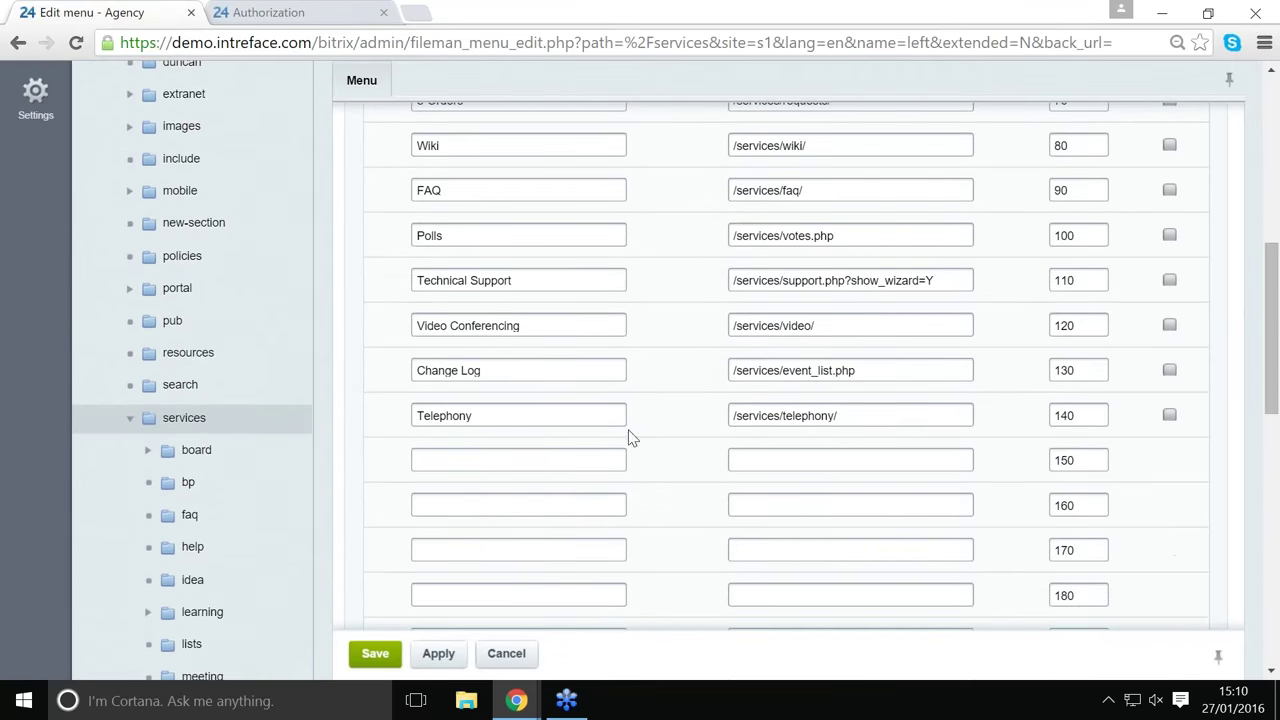
left_click(569, 460)
type("Staff")
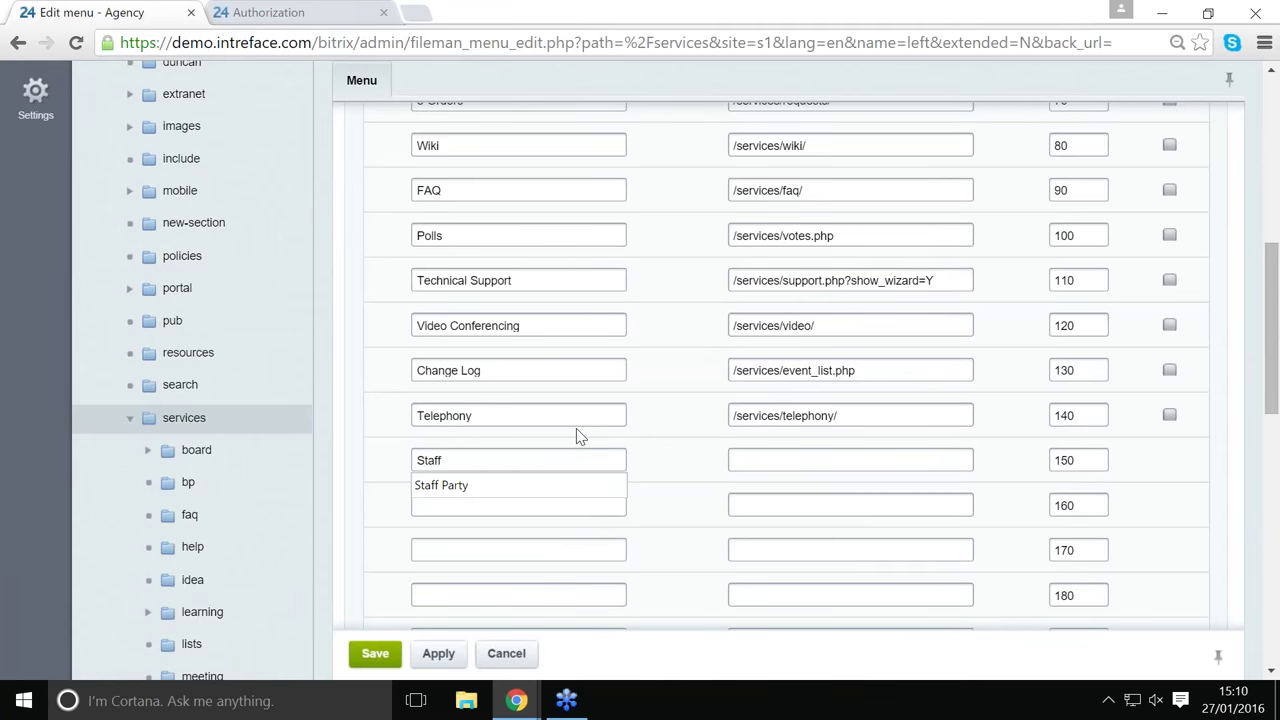
type("Party")
key("Tab")
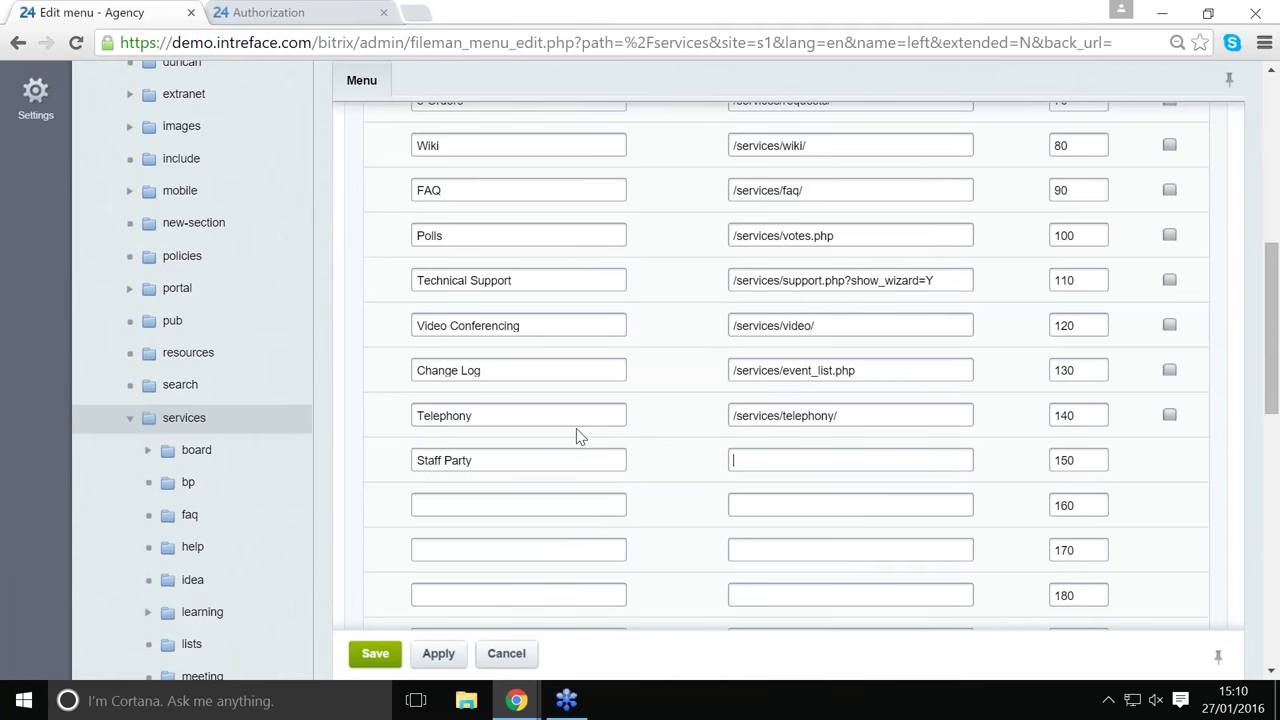
Set the Staff Party menu entry's link to /services/staff-party.php and save the menu.
type("/serv")
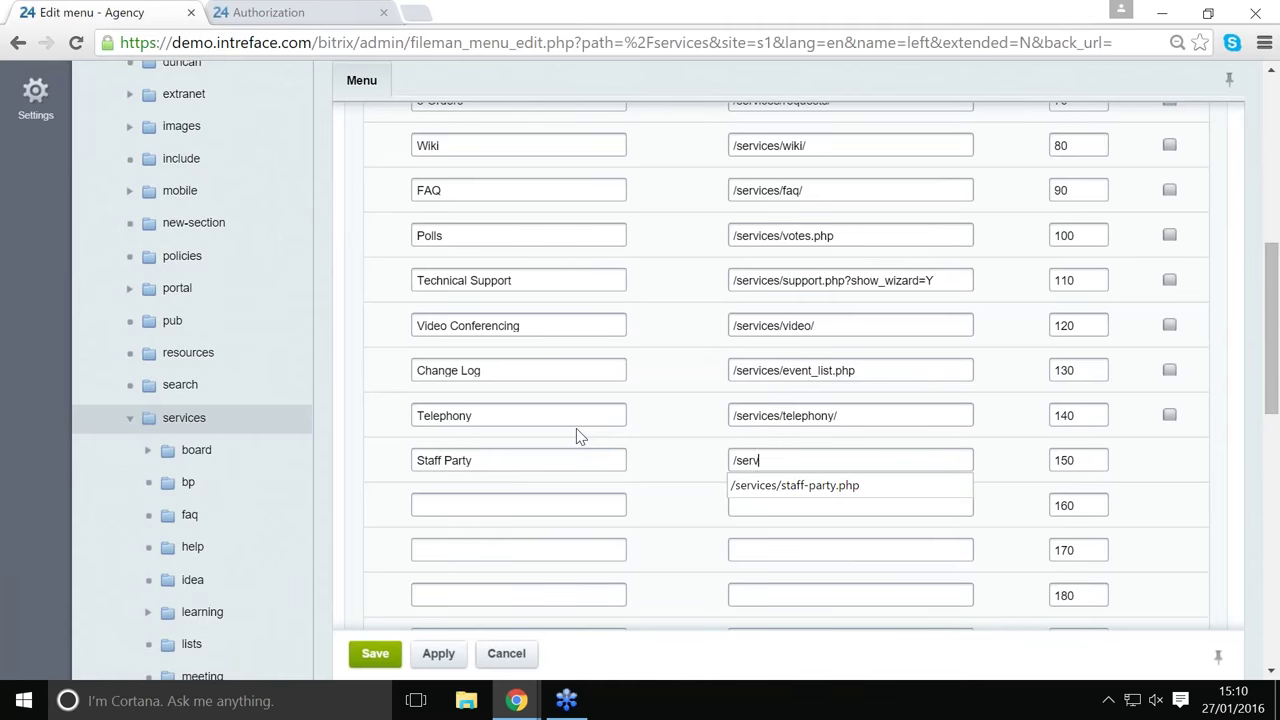
type("ices/staff-pat")
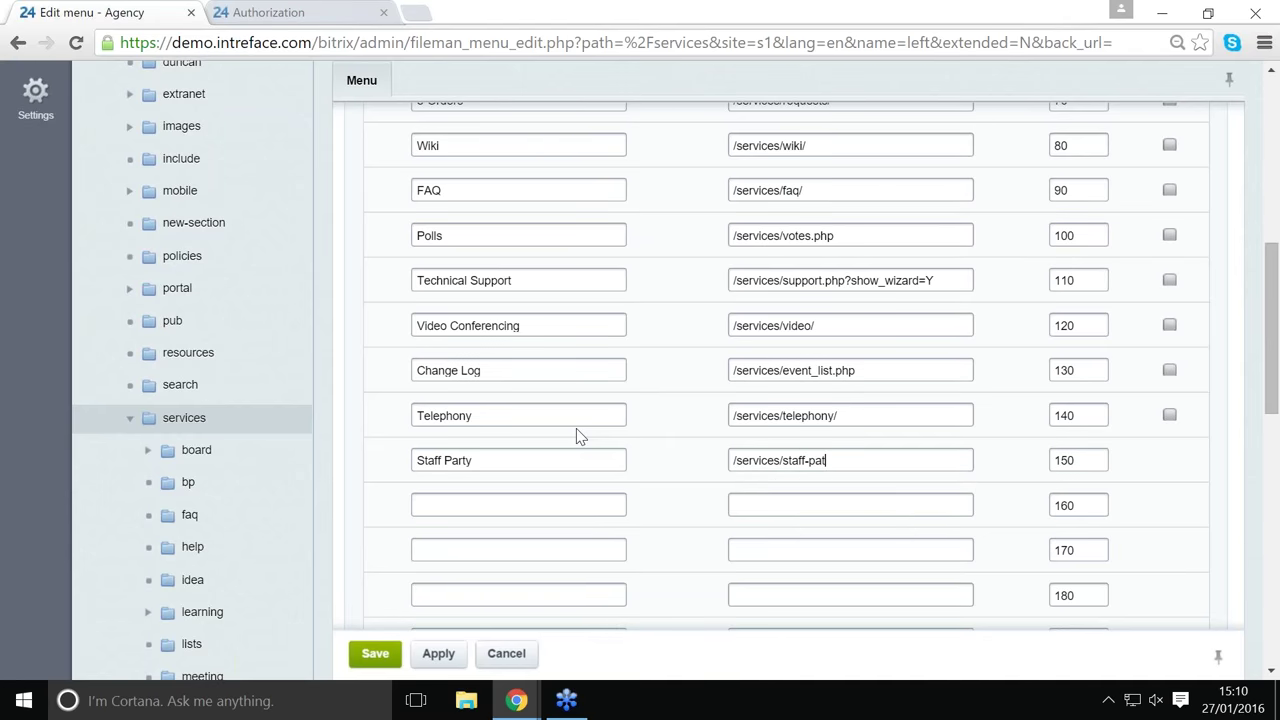
key("BackSpace")
type("rty")
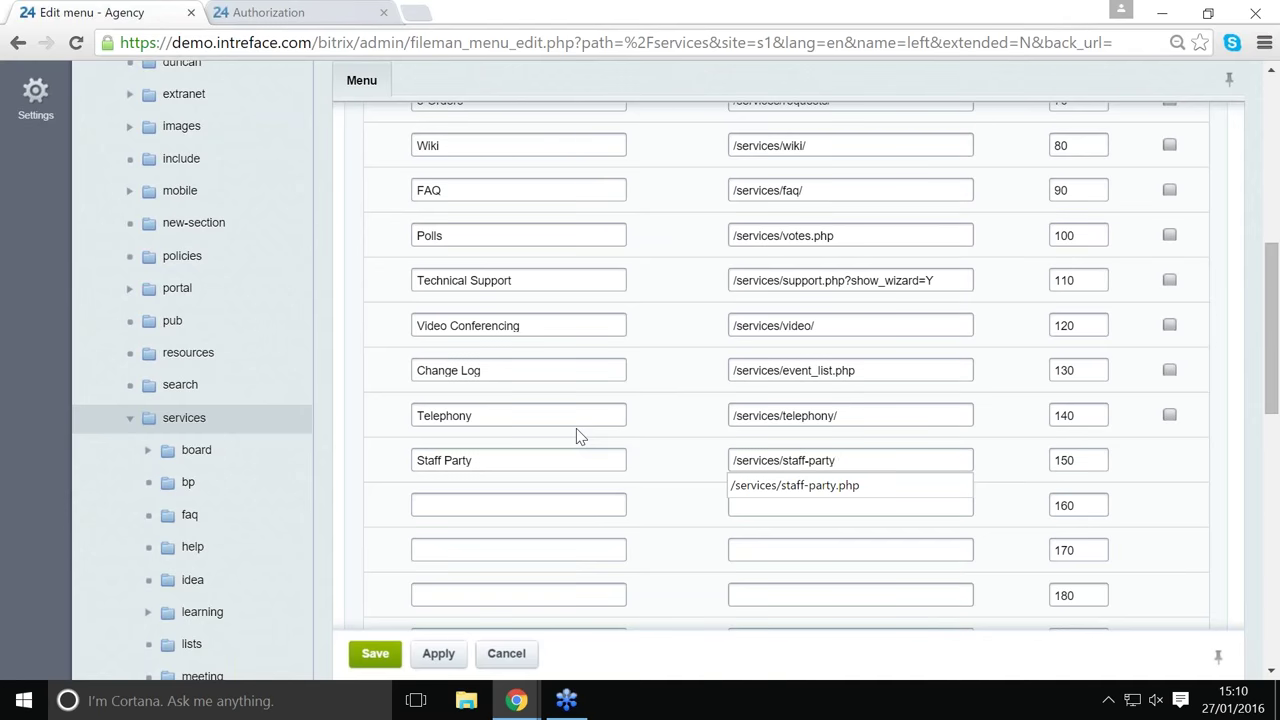
type(".php")
left_click(686, 553)
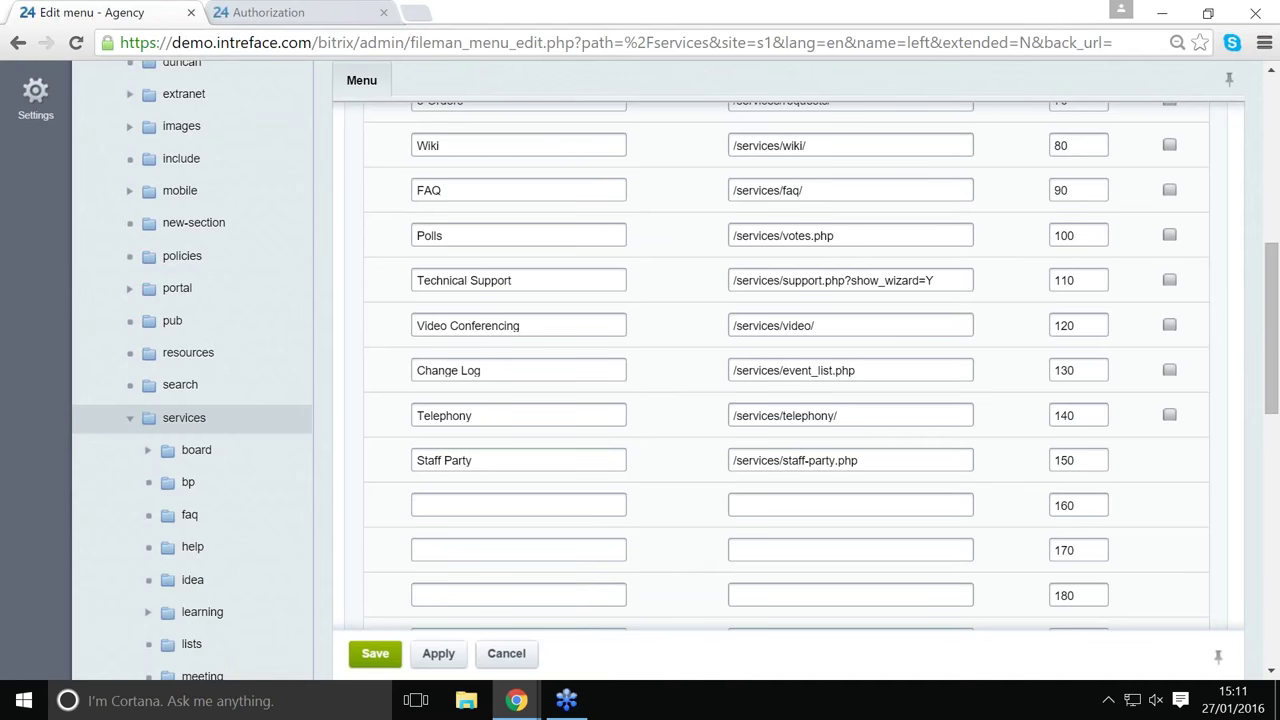
left_click(375, 653)
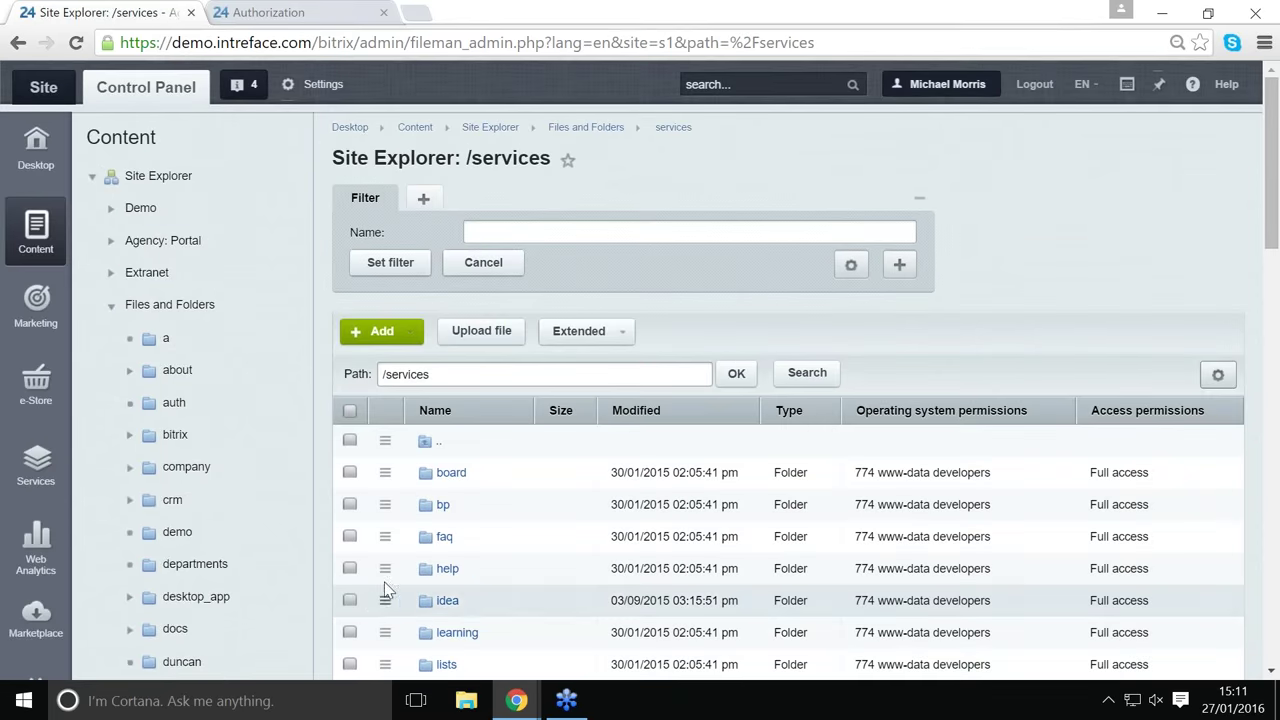
Return to the public site and open the Staff Party page from the Services section of the navigation menu.
left_click(40, 88)
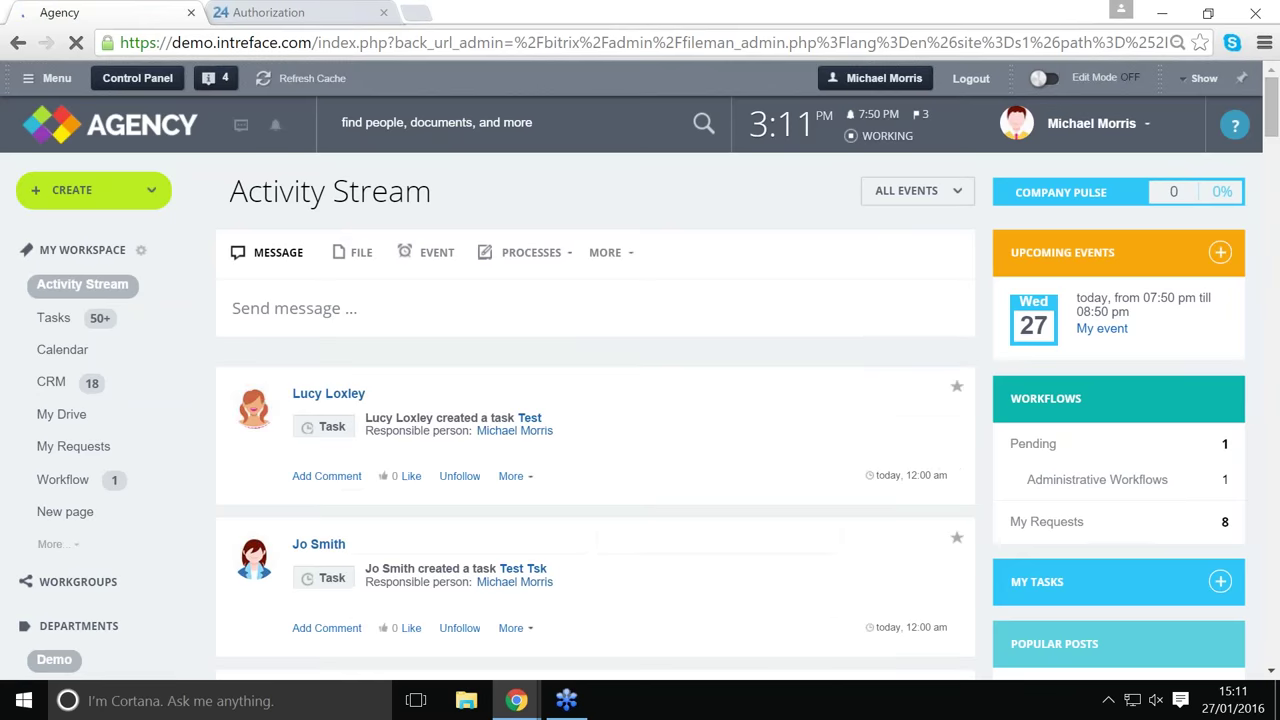
scroll(640, 370, "down", 10)
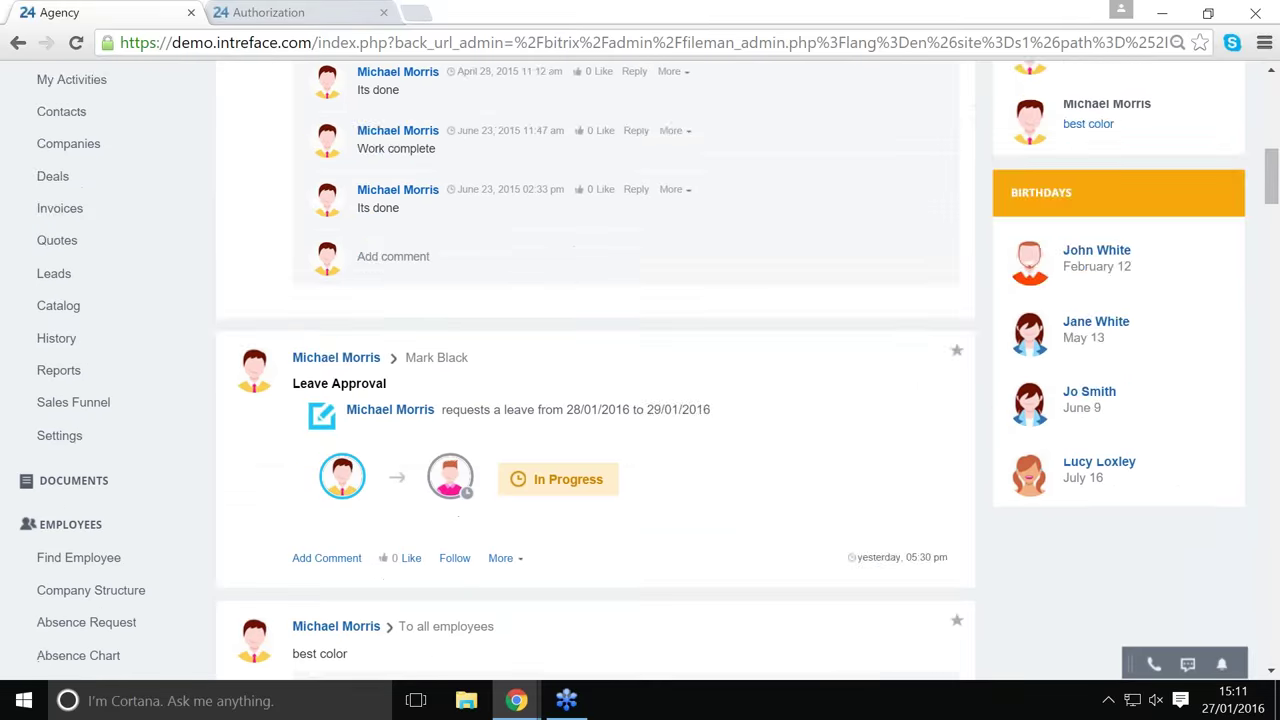
scroll(268, 240, "down", 7)
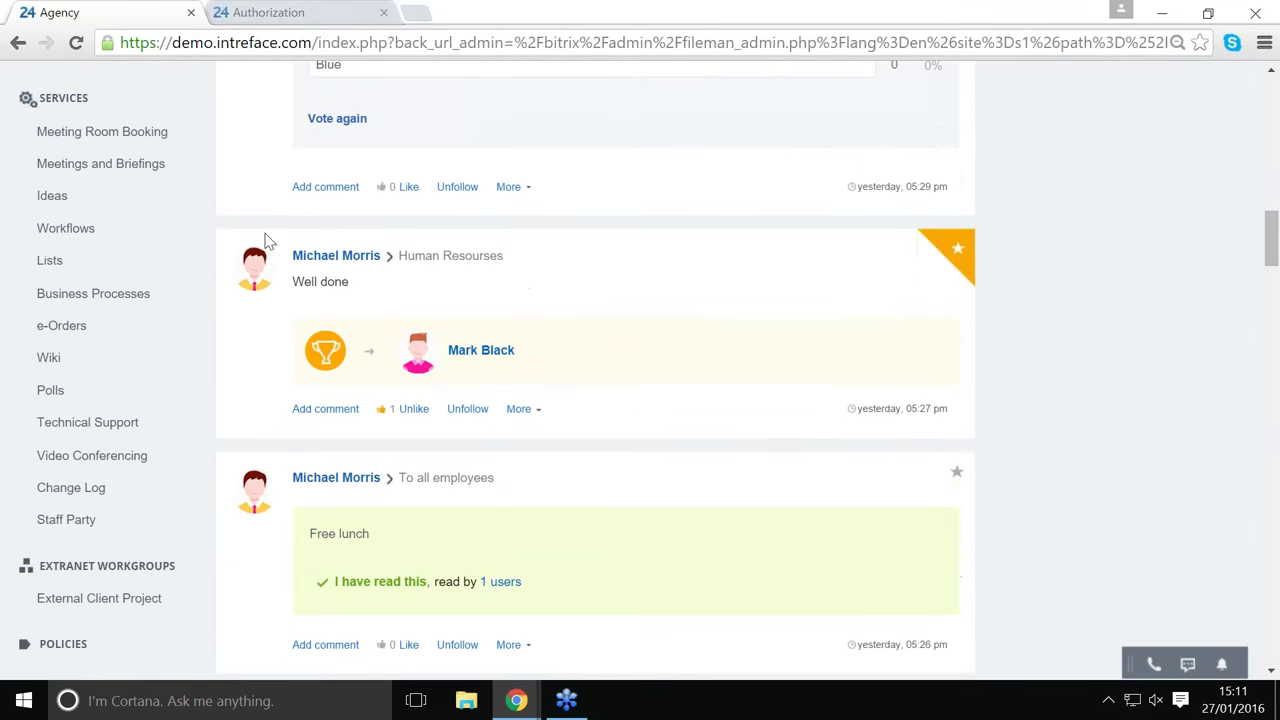
left_click(83, 530)
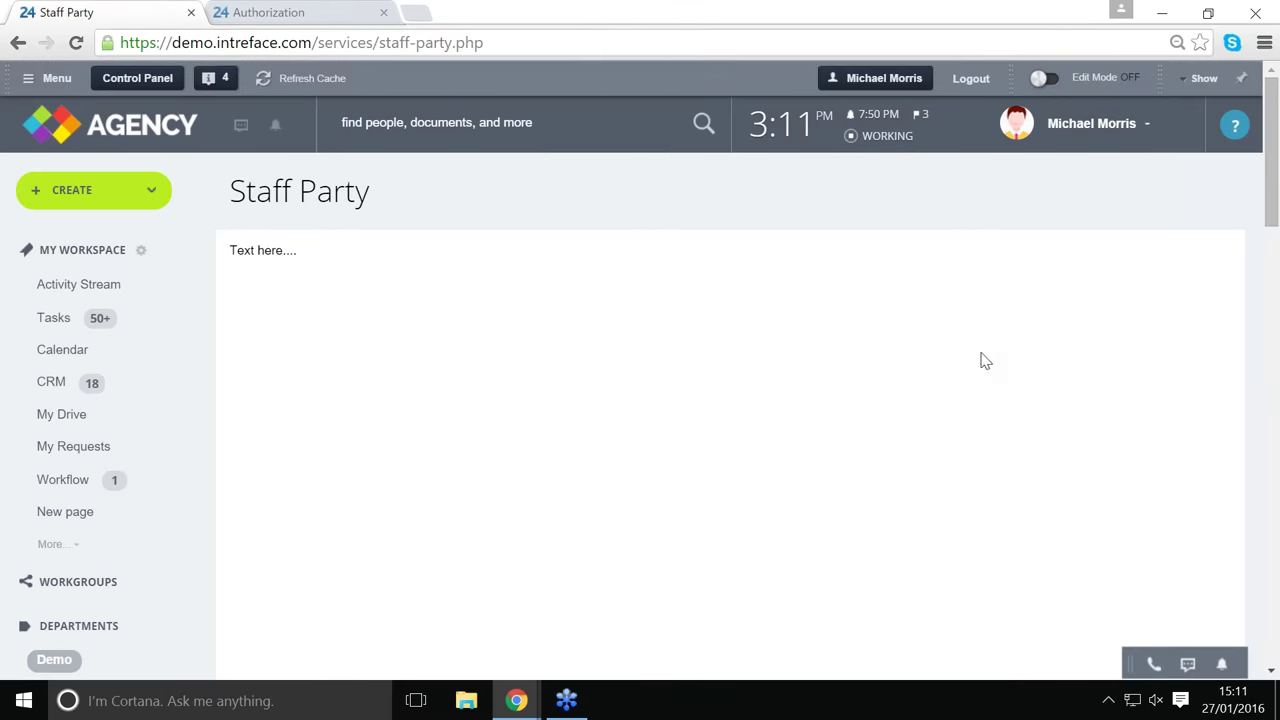
Open the Staff Party page in the visual editor and add an empty line below the placeholder text.
left_click(1204, 80)
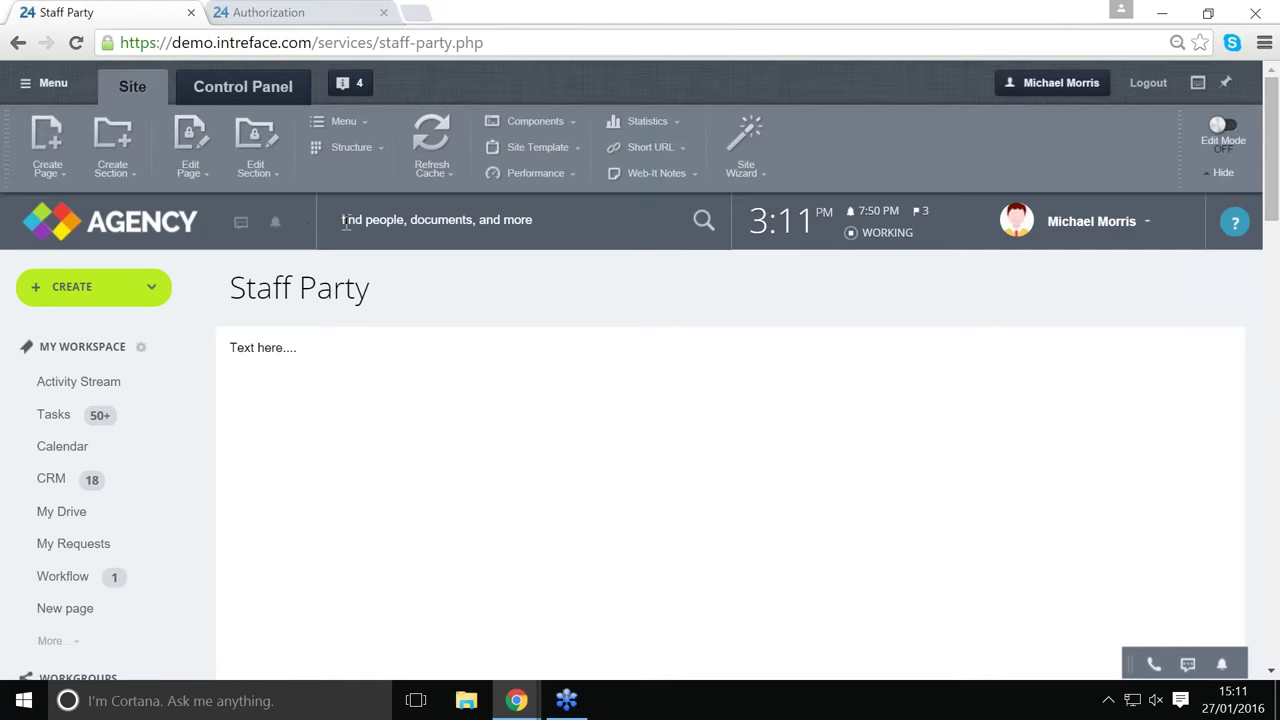
left_click(190, 140)
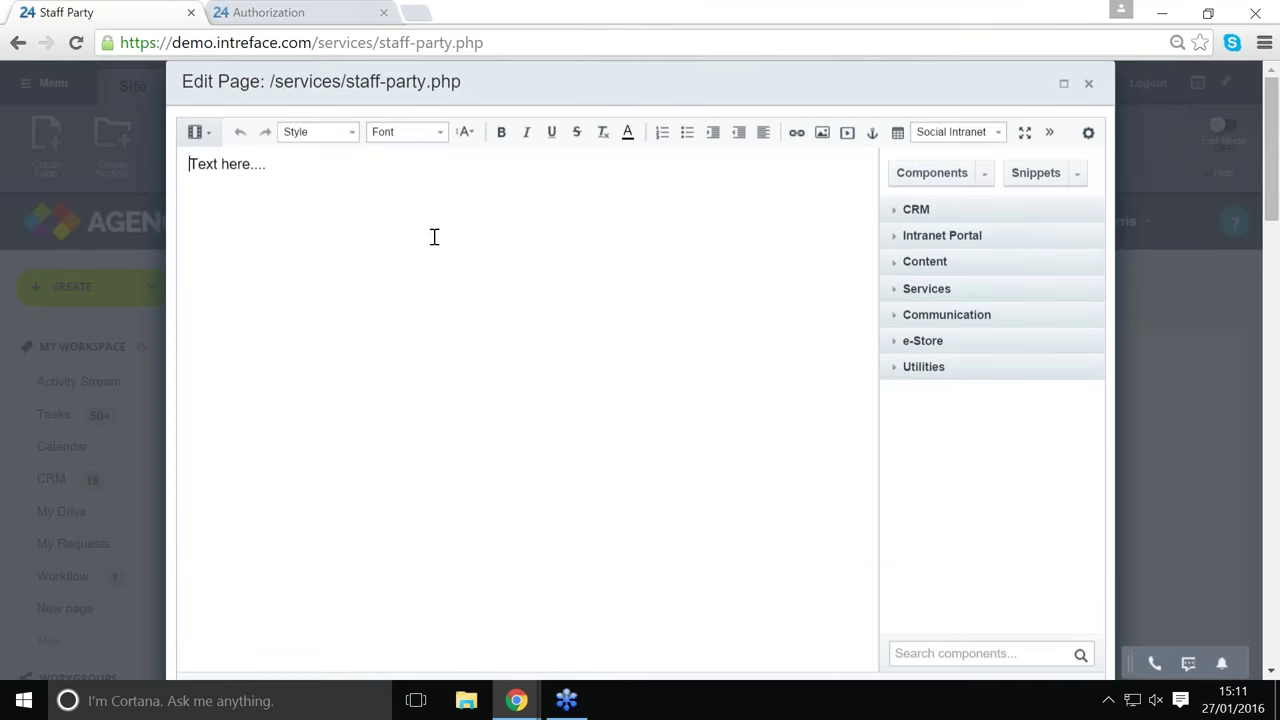
left_click(380, 224)
key("Return")
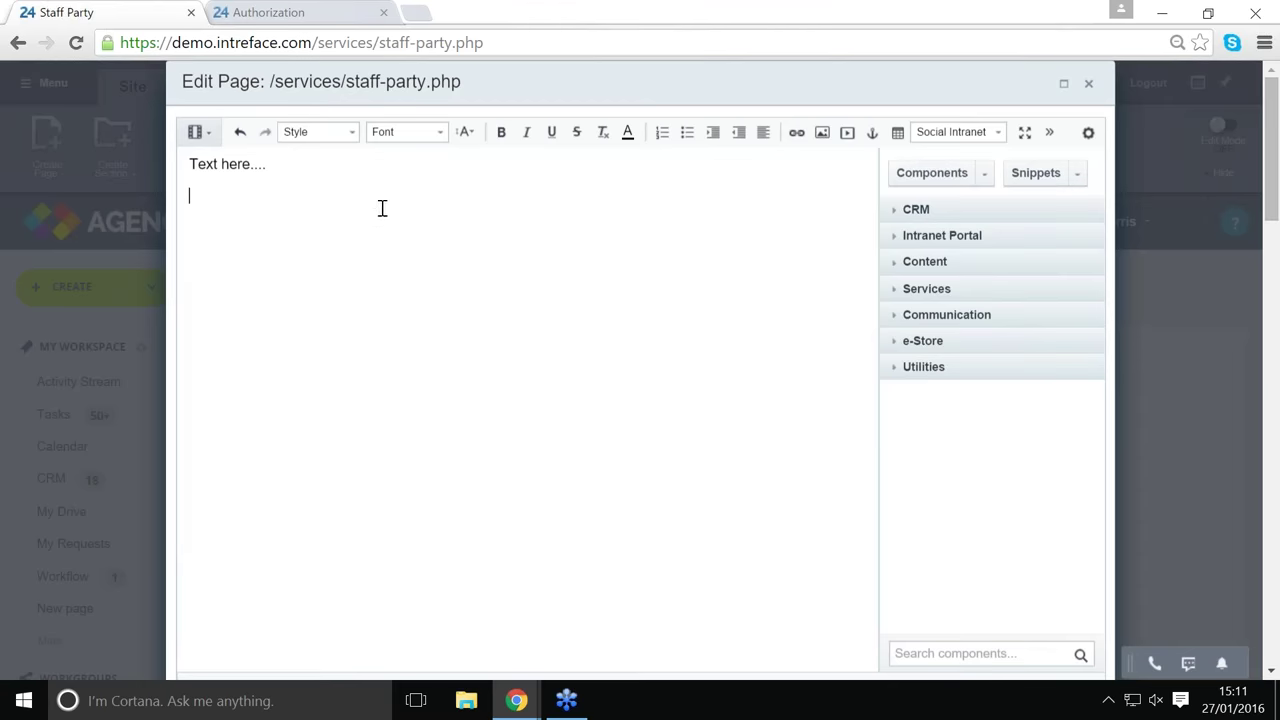
Insert the Media Player component from the Content components' Media group below the placeholder text.
left_click(897, 268)
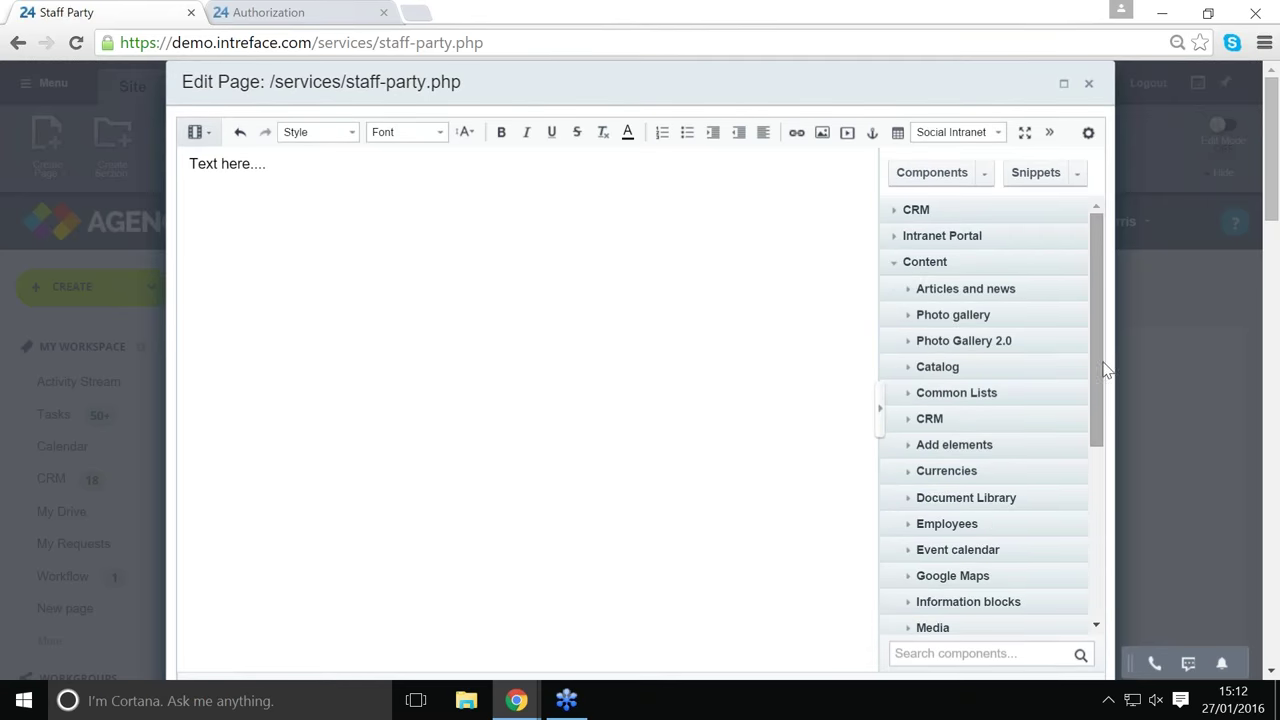
scroll(1097, 364, "down", 1)
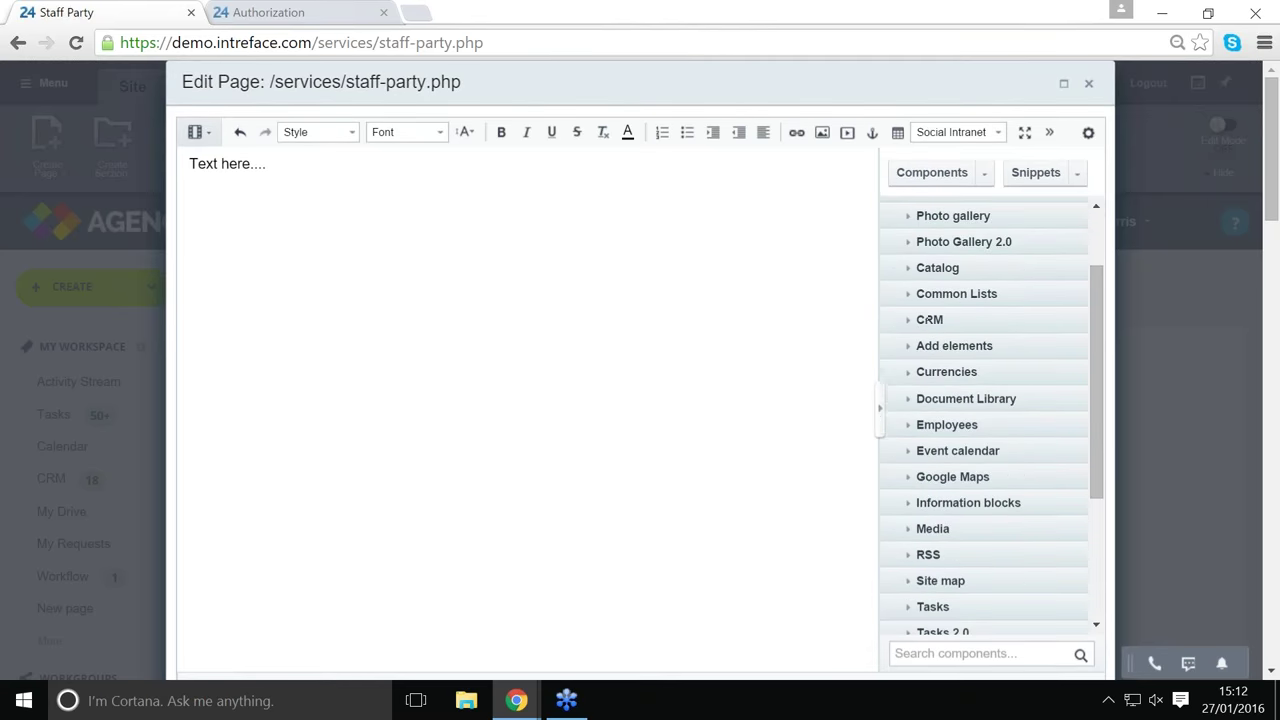
left_click(908, 532)
left_click_drag(923, 560, 382, 302)
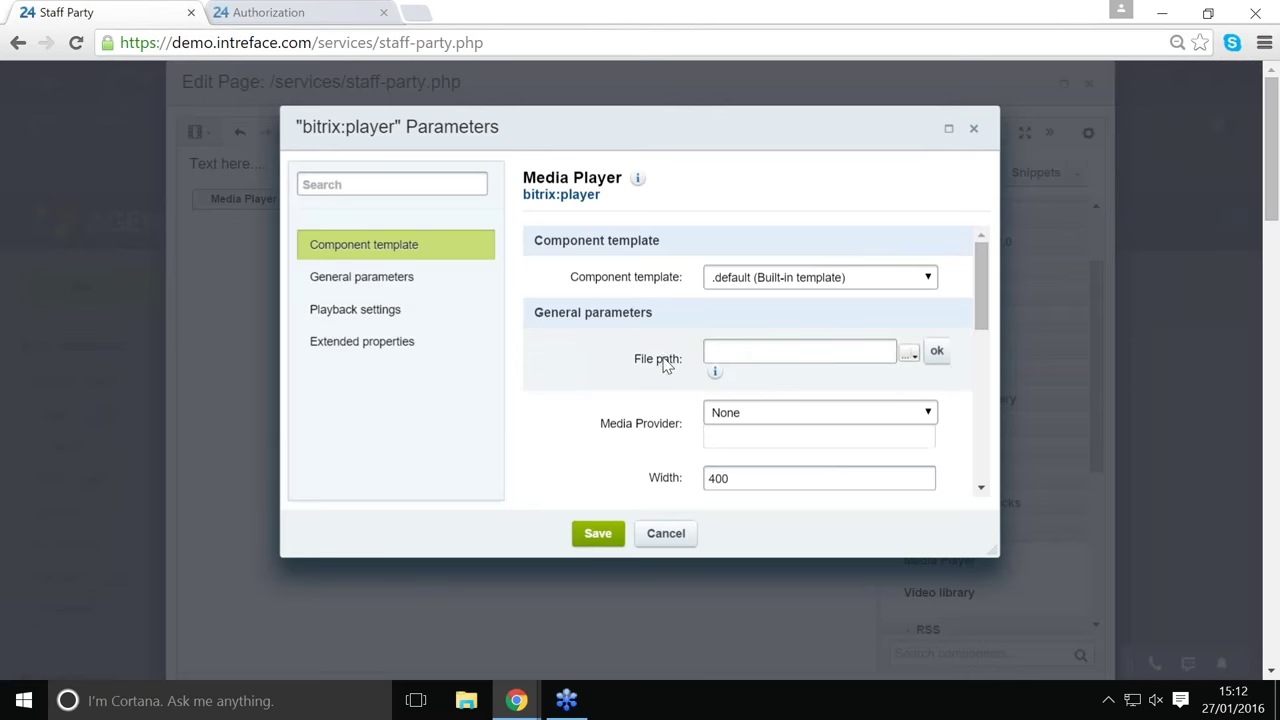
Set the media player's file path to Bitrix24.mp4 from the server's video folder.
left_click(913, 357)
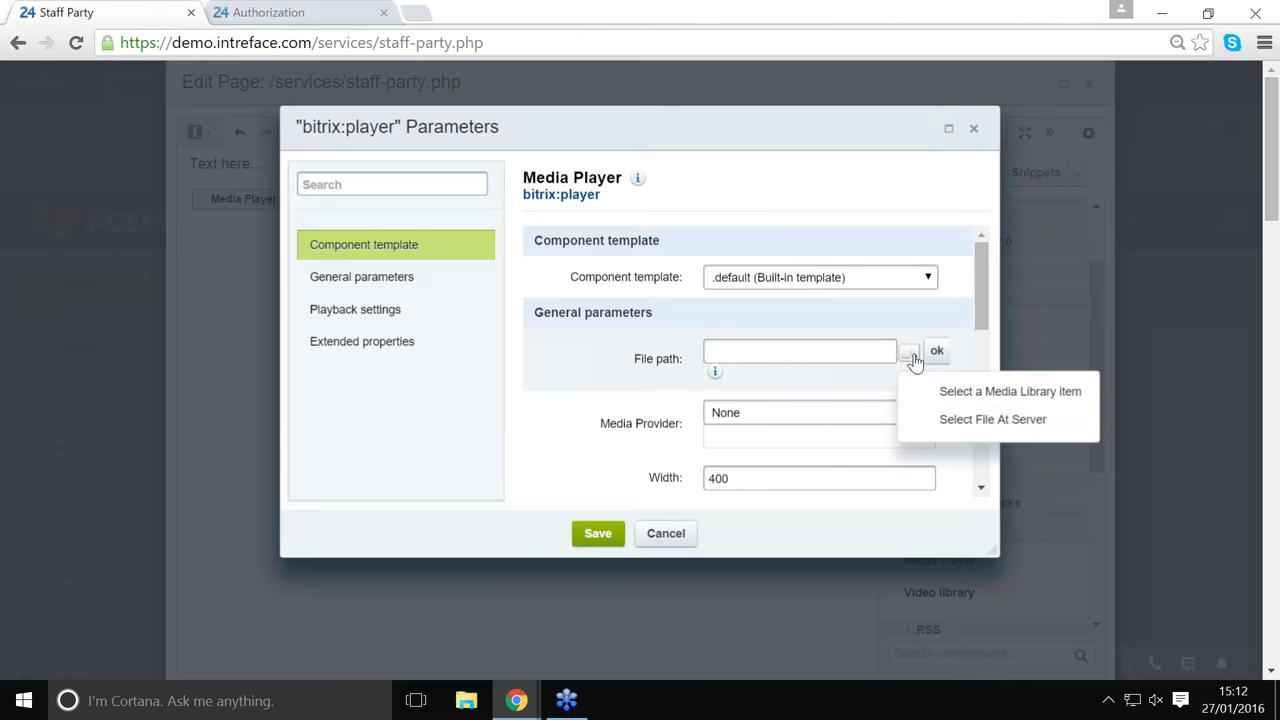
left_click(955, 425)
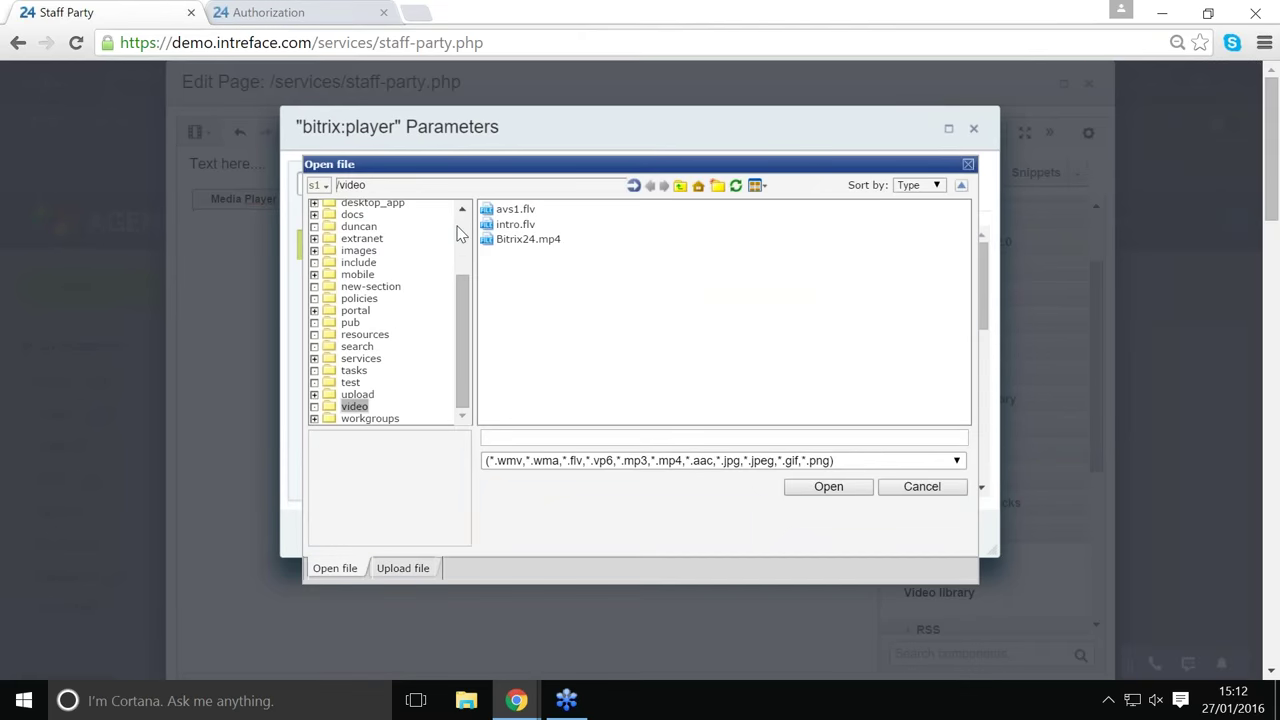
left_click(527, 241)
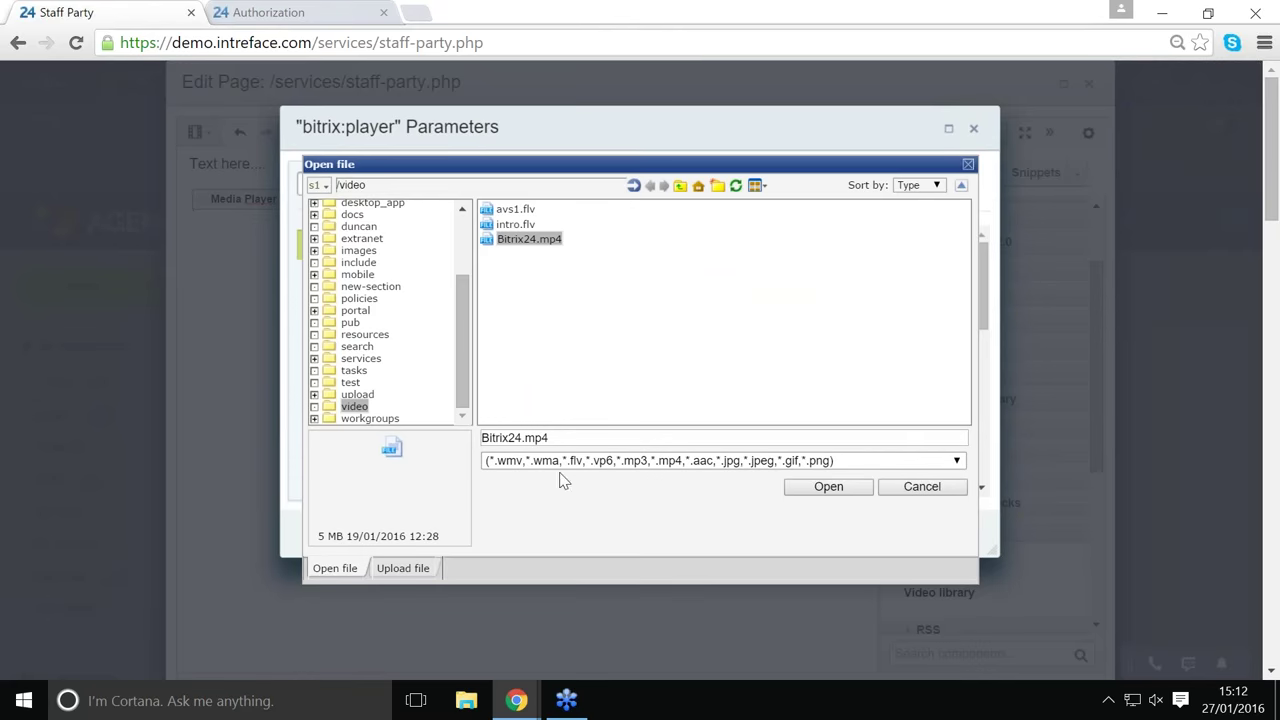
left_click(828, 487)
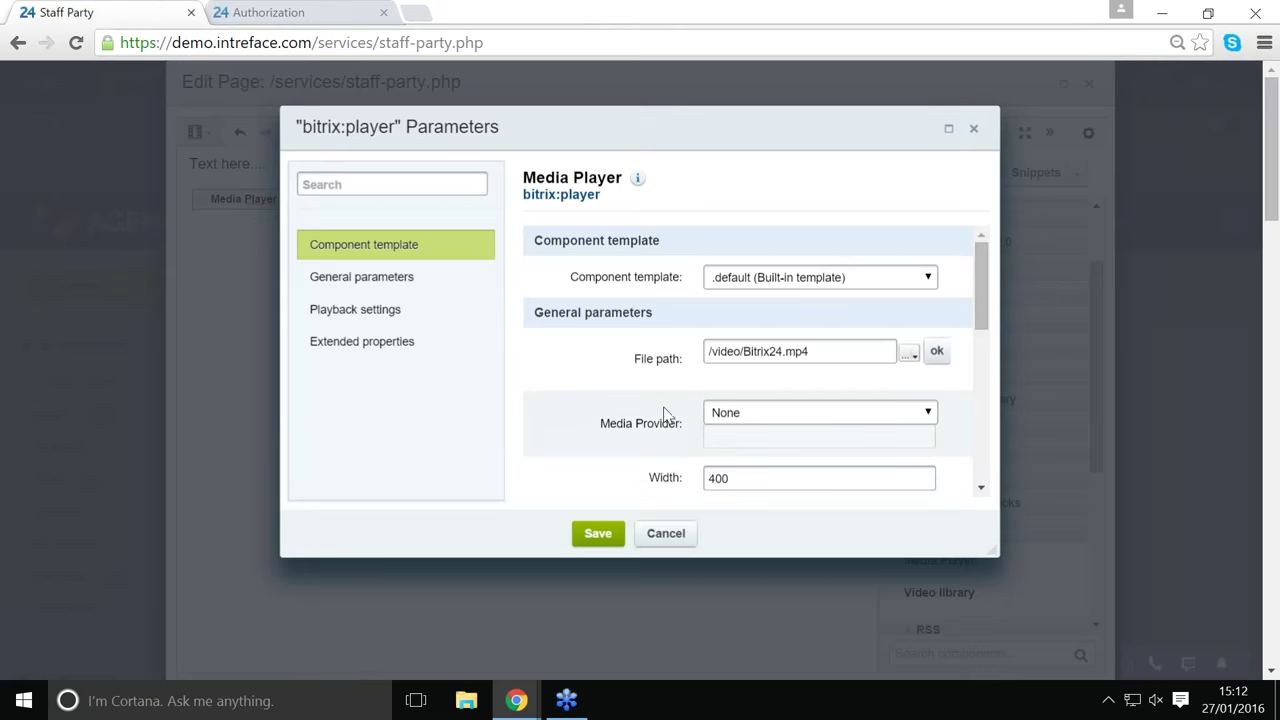
Enable Advanced mode for the media player, look over its additional parameters, and save the component settings.
scroll(667, 414, "down", 1)
scroll(667, 414, "up", 1)
scroll(667, 414, "down", 1)
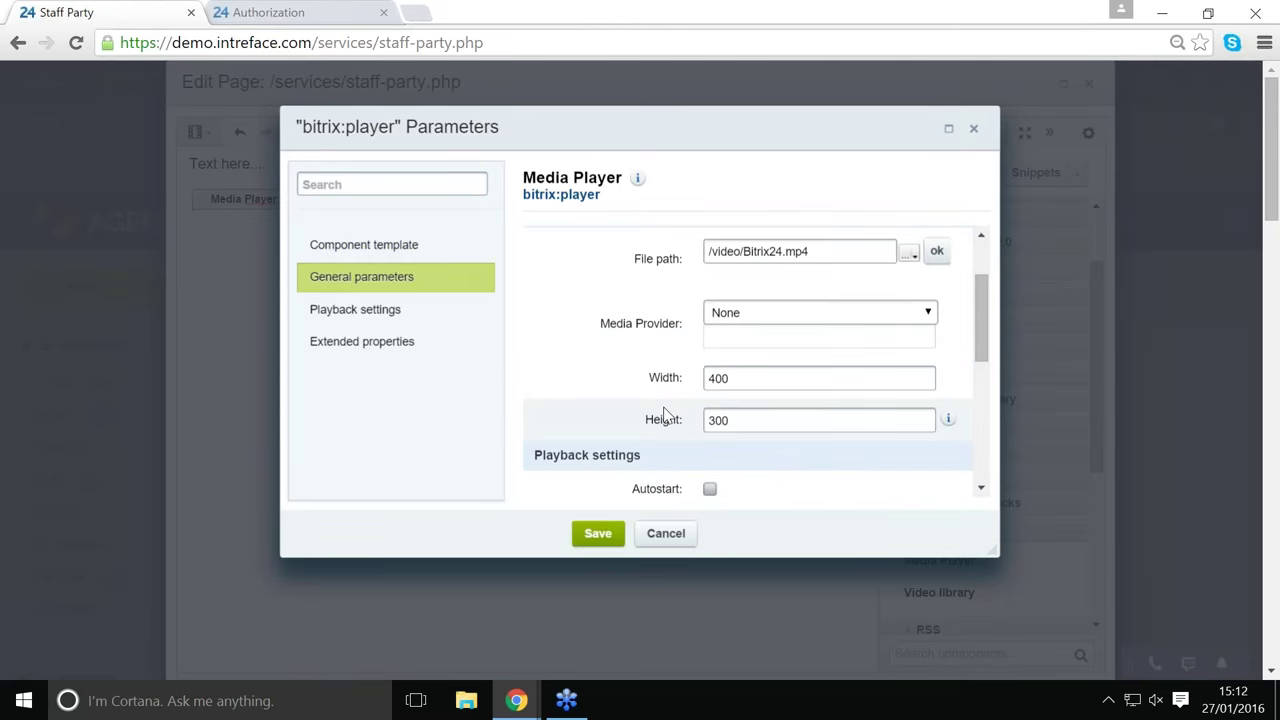
scroll(663, 414, "down", 1)
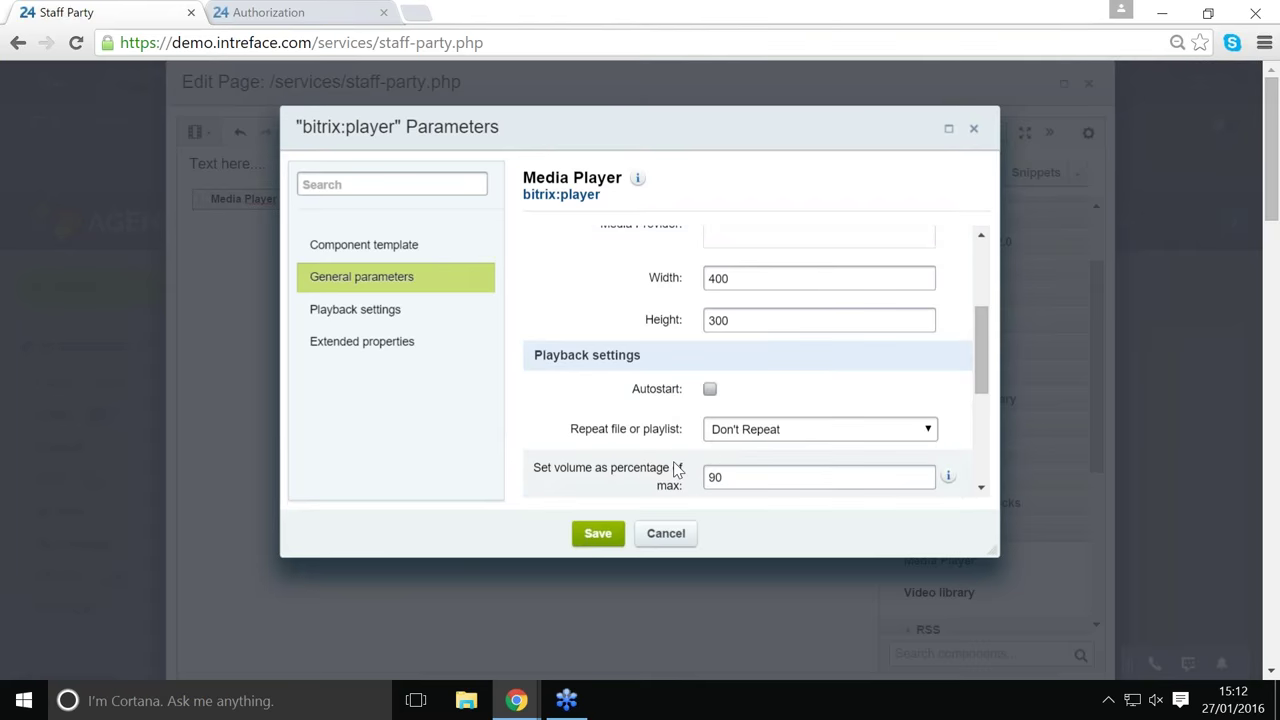
scroll(672, 437, "down", 1)
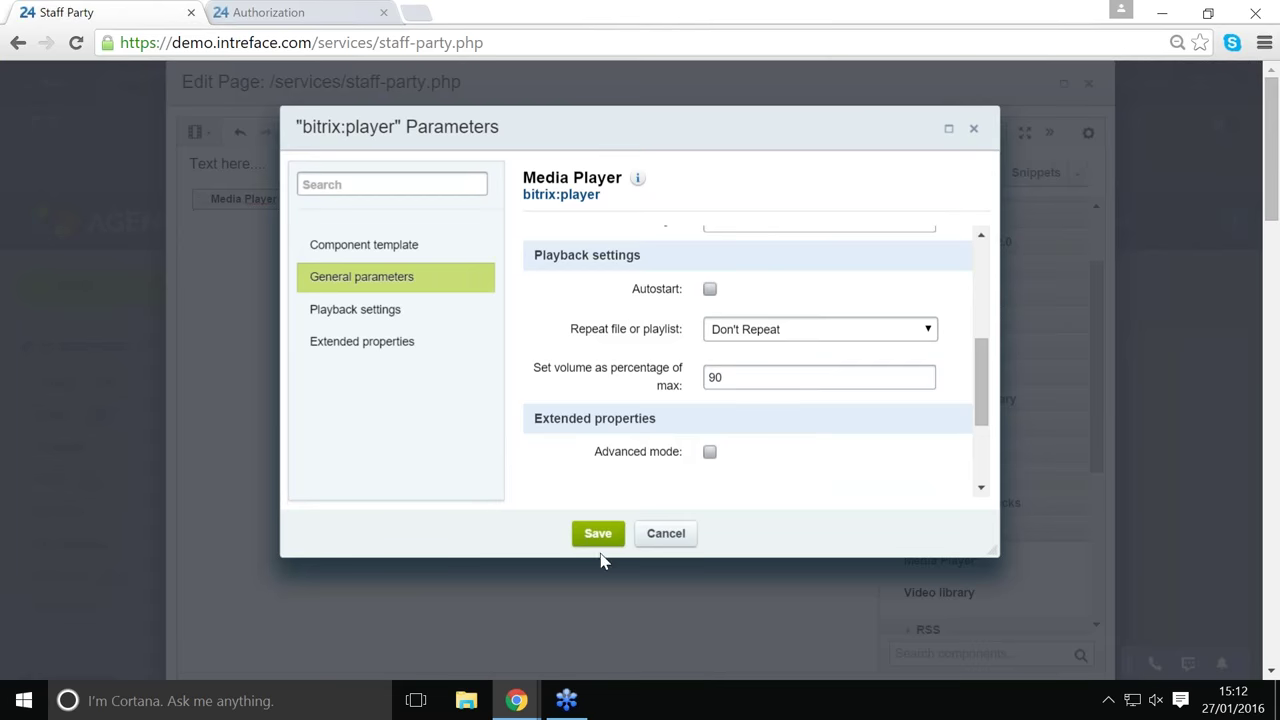
left_click(710, 453)
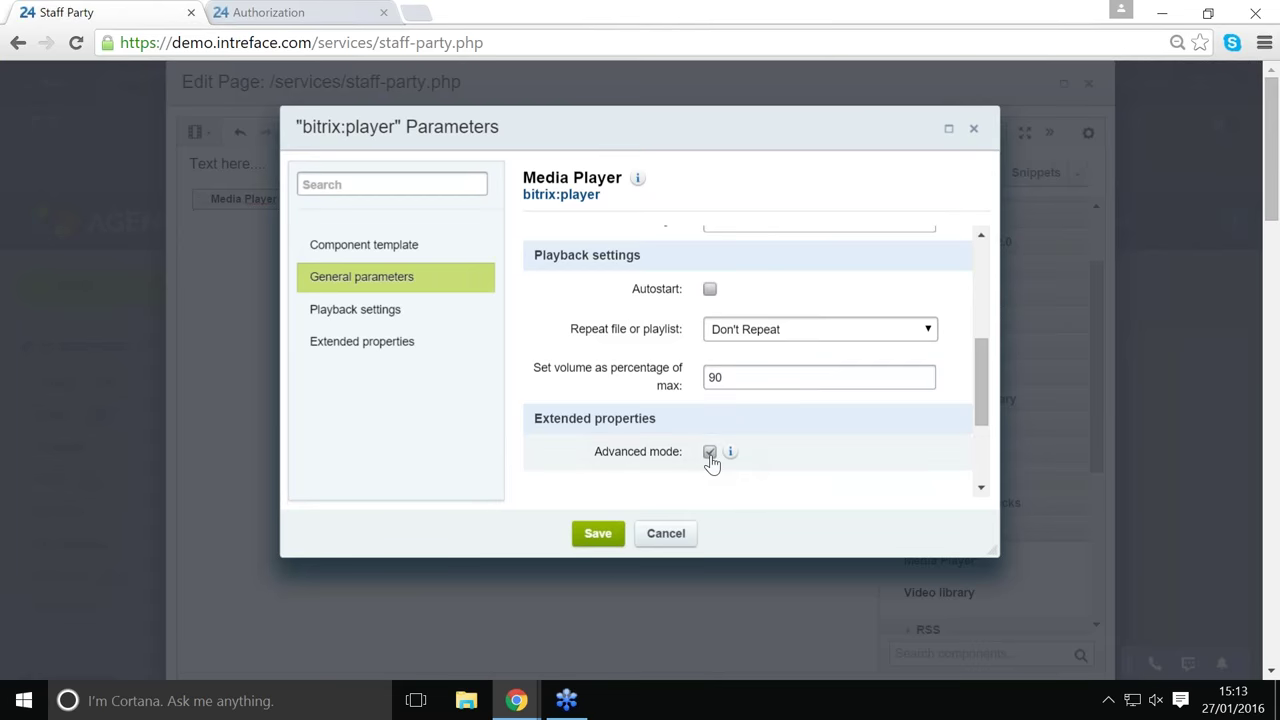
scroll(645, 410, "down", 1)
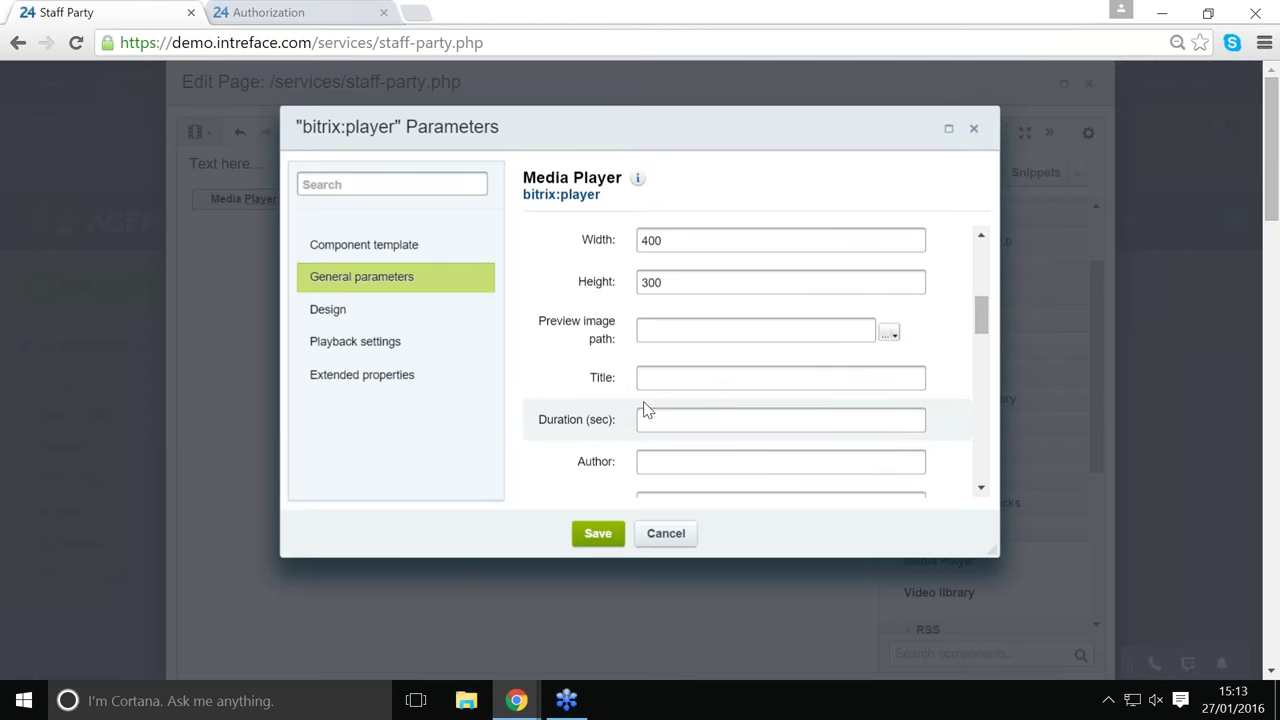
scroll(645, 410, "down", 1)
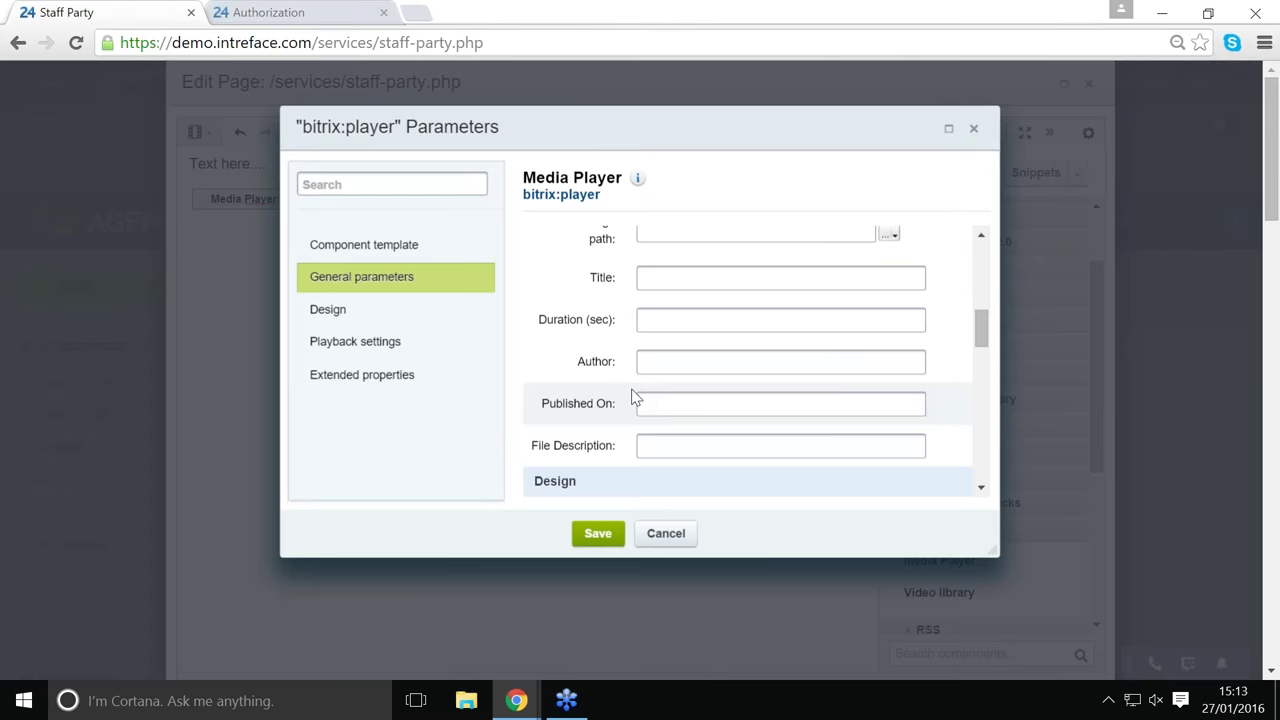
left_click(598, 535)
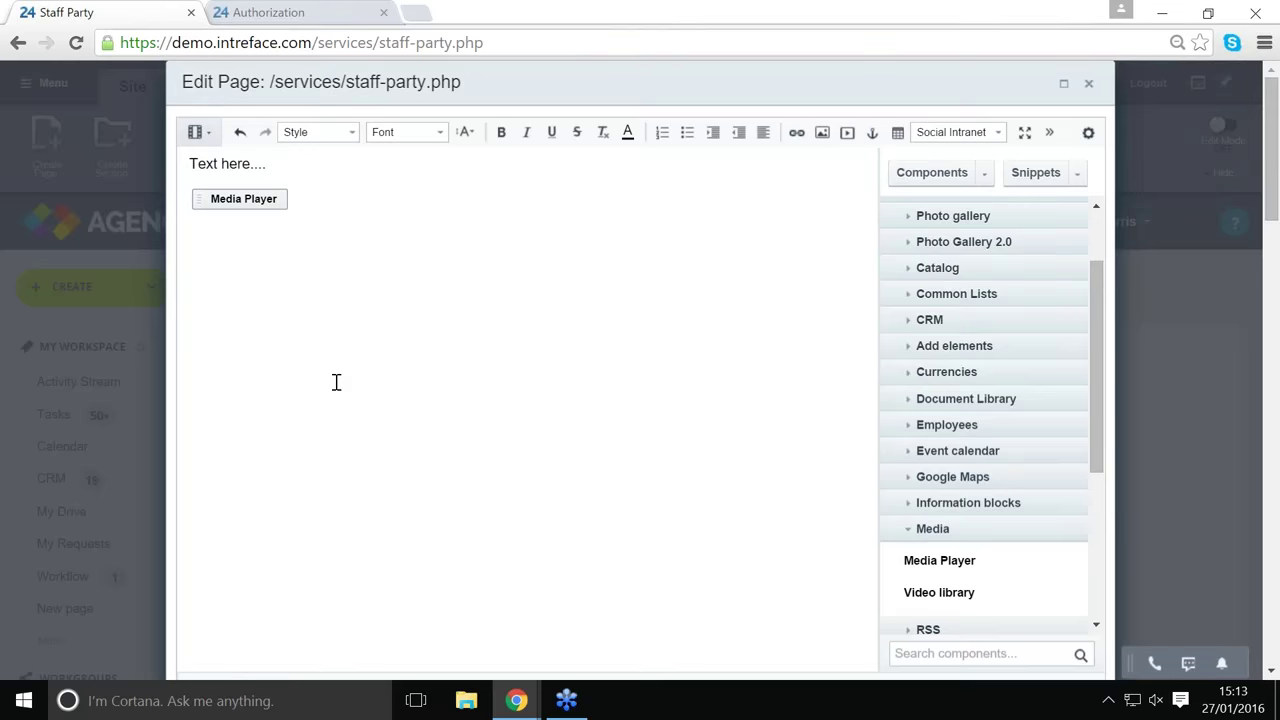
Save the edited Staff Party page and play the embedded video to test it.
scroll(336, 382, "down", 3)
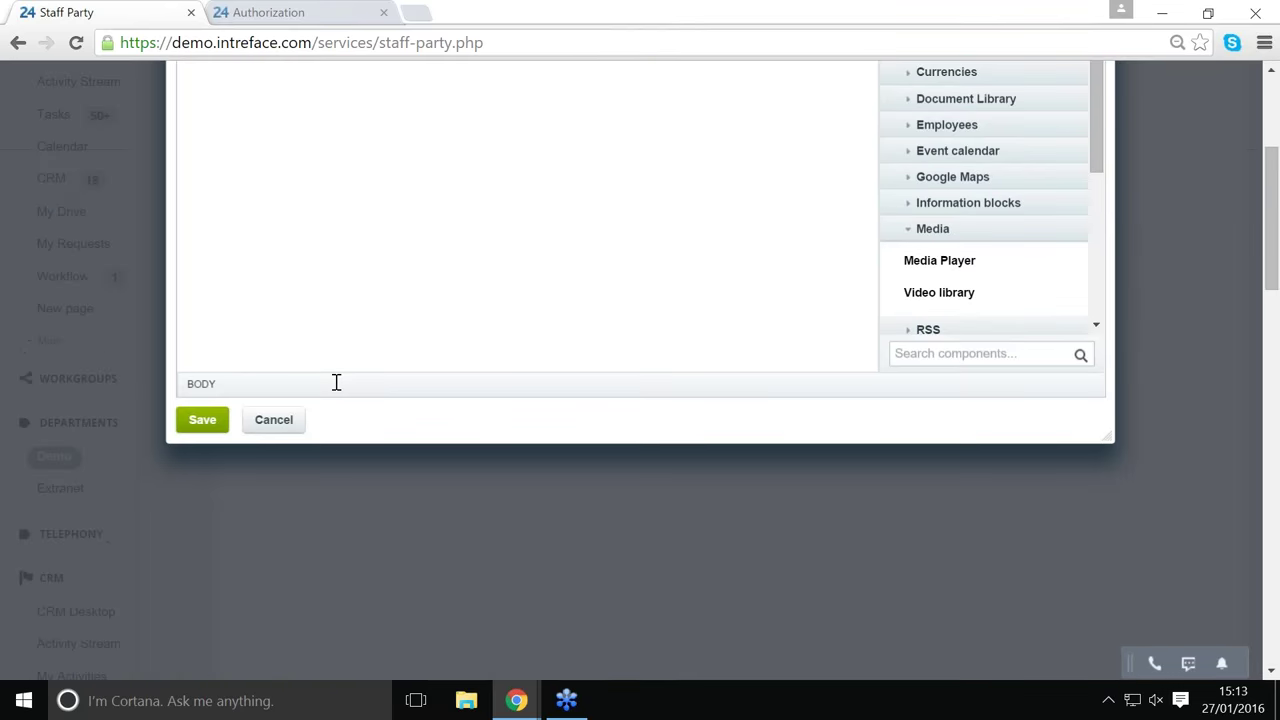
left_click(218, 425)
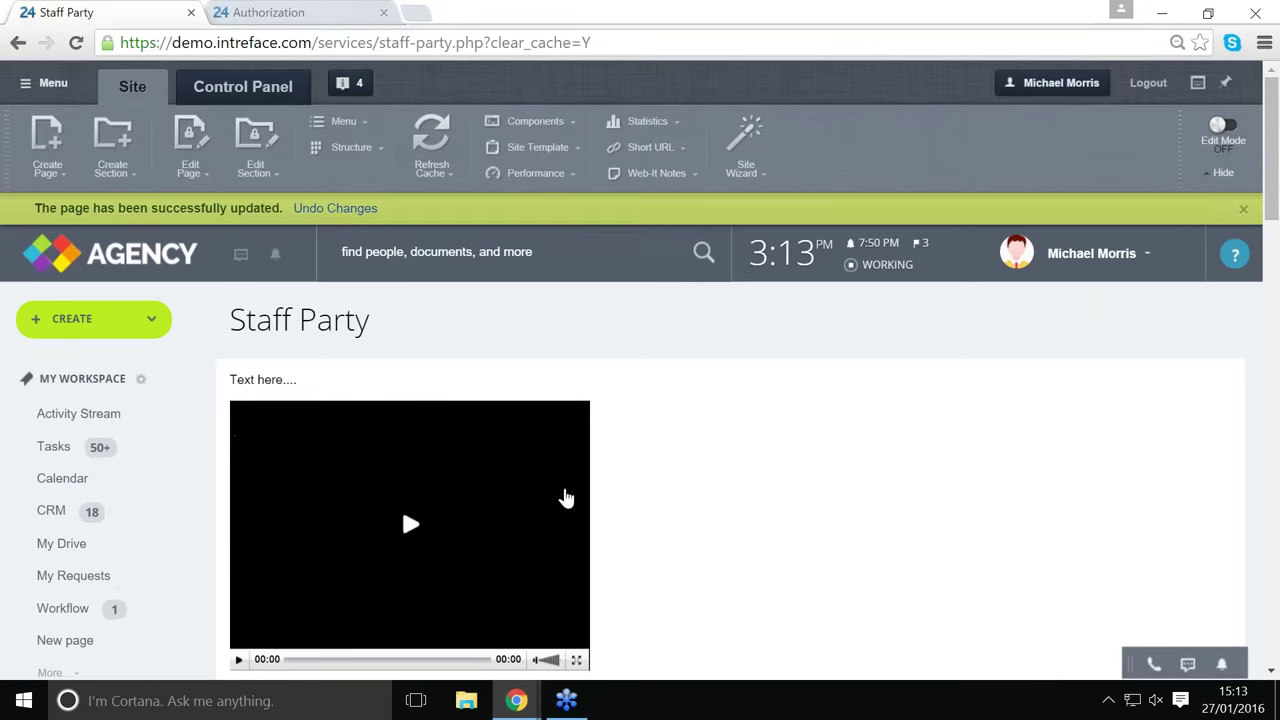
scroll(795, 527, "down", 1)
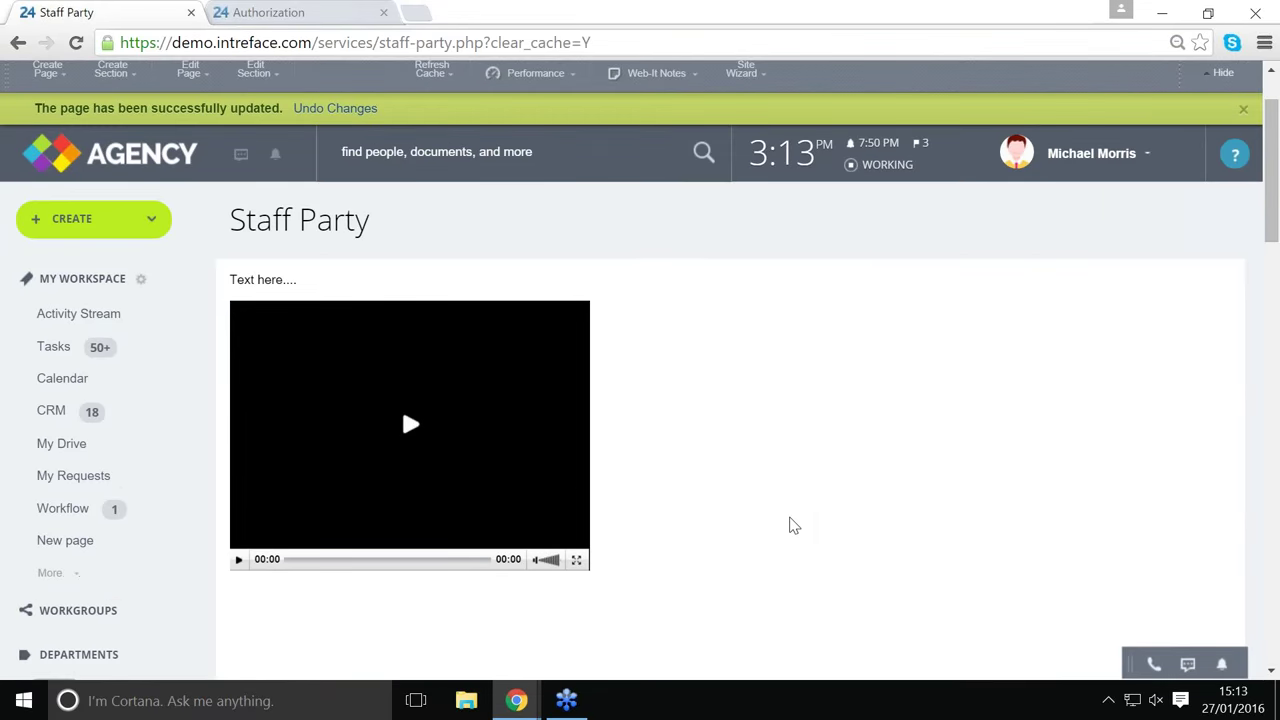
left_click(410, 425)
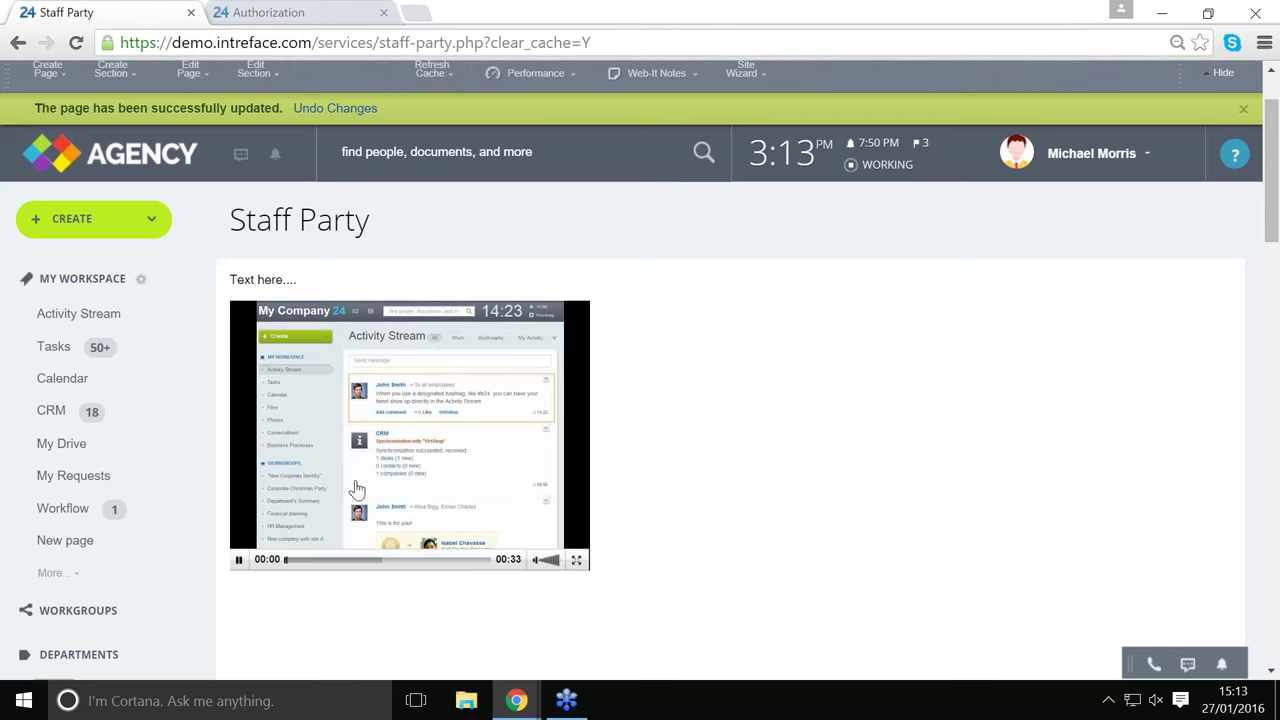
Pause the test video, dismiss the page update notice, and collapse the administrative toolbar on the Staff Party page.
left_click(239, 561)
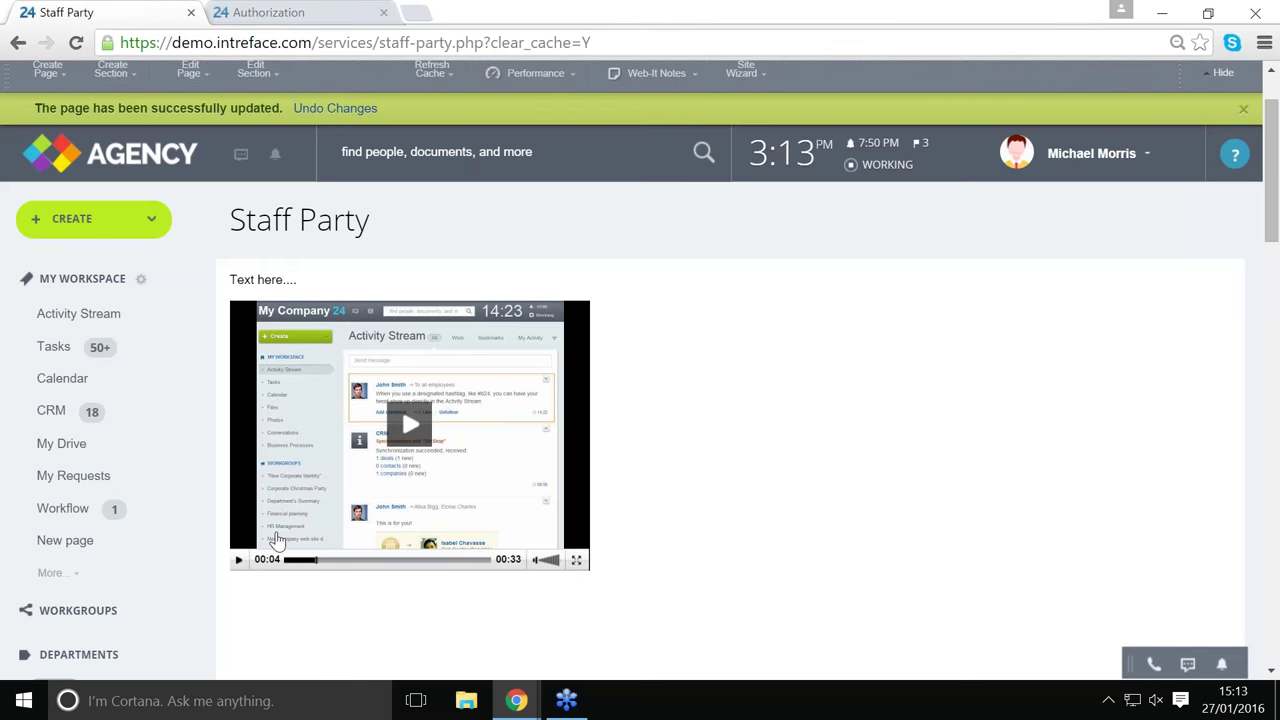
left_click(1244, 112)
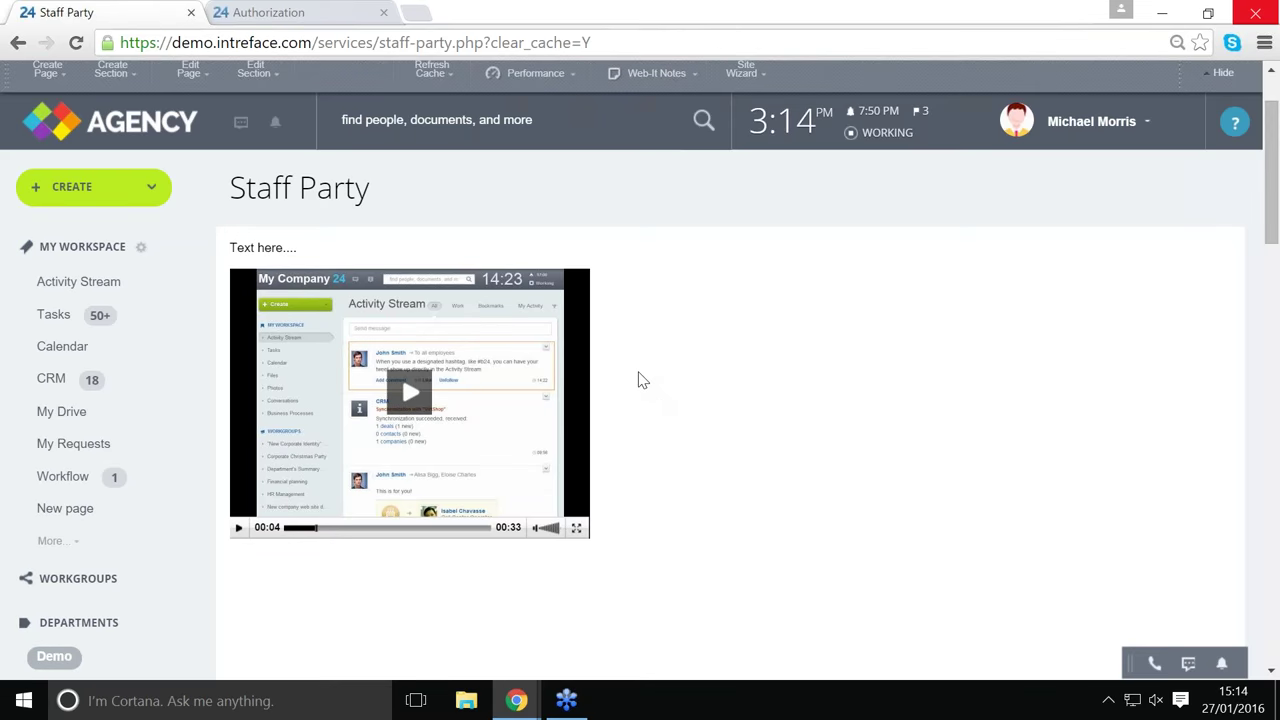
scroll(642, 380, "down", 1)
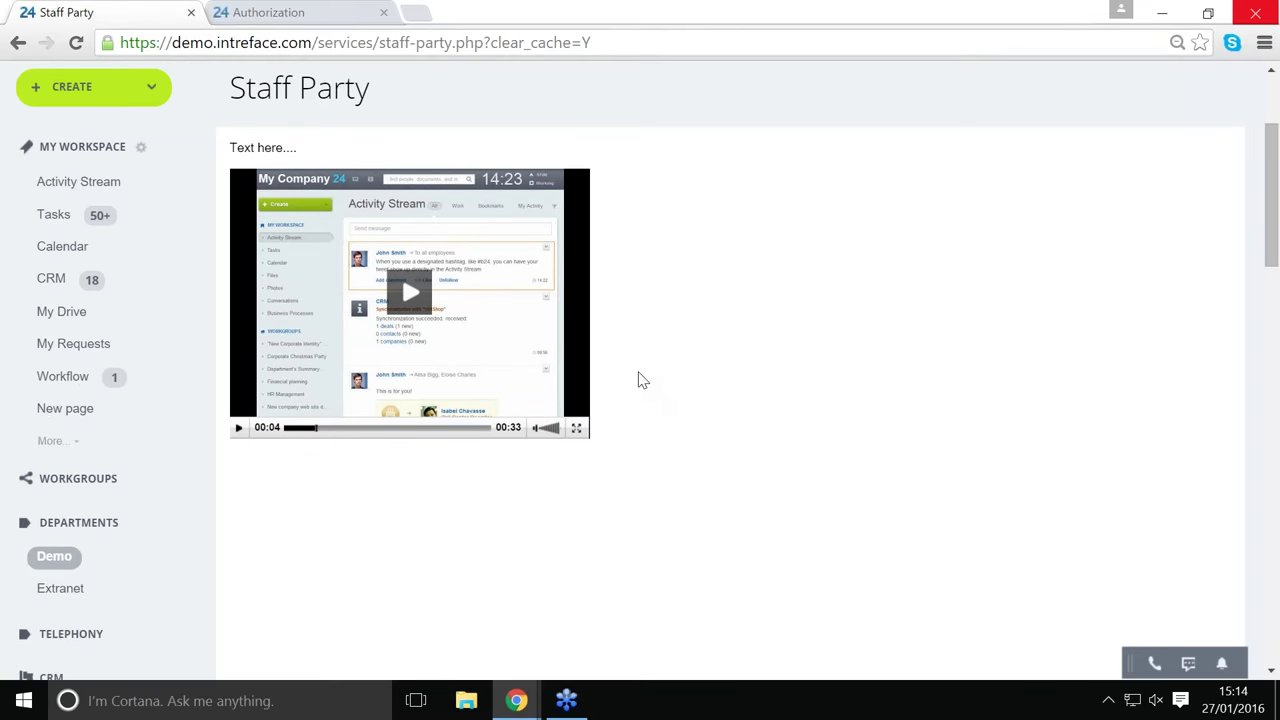
scroll(642, 380, "up", 1)
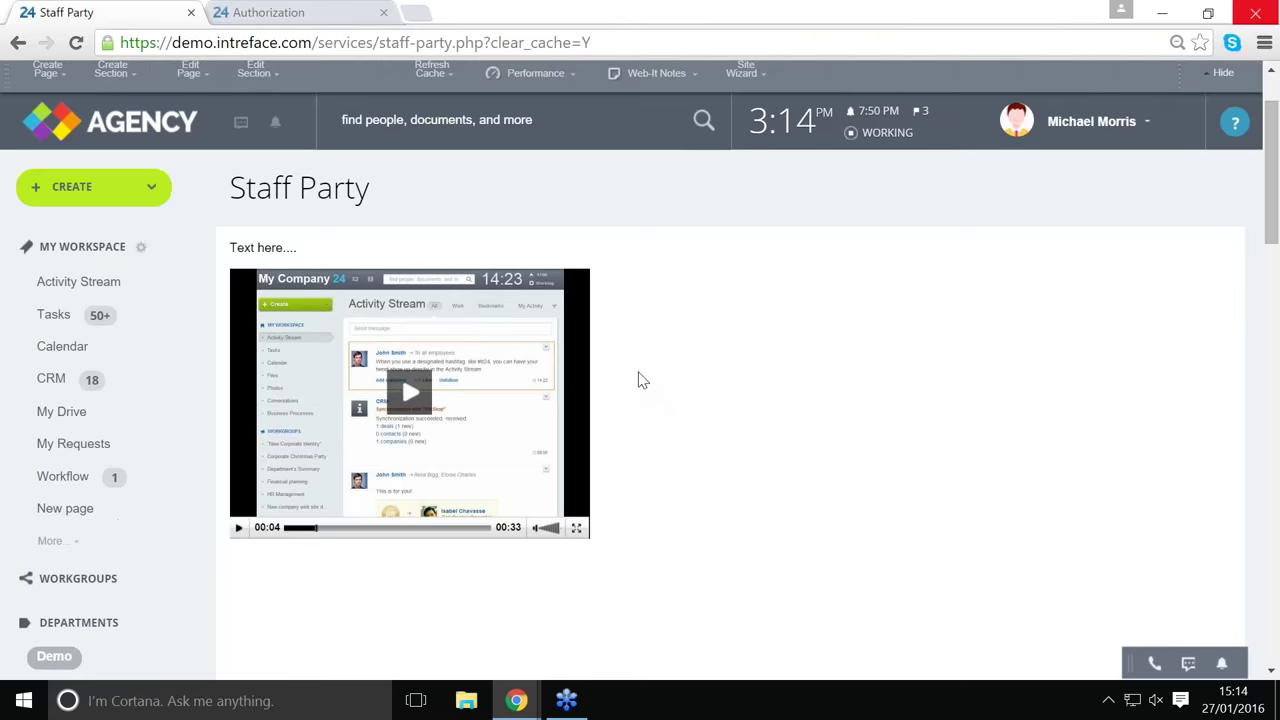
scroll(648, 376, "up", 1)
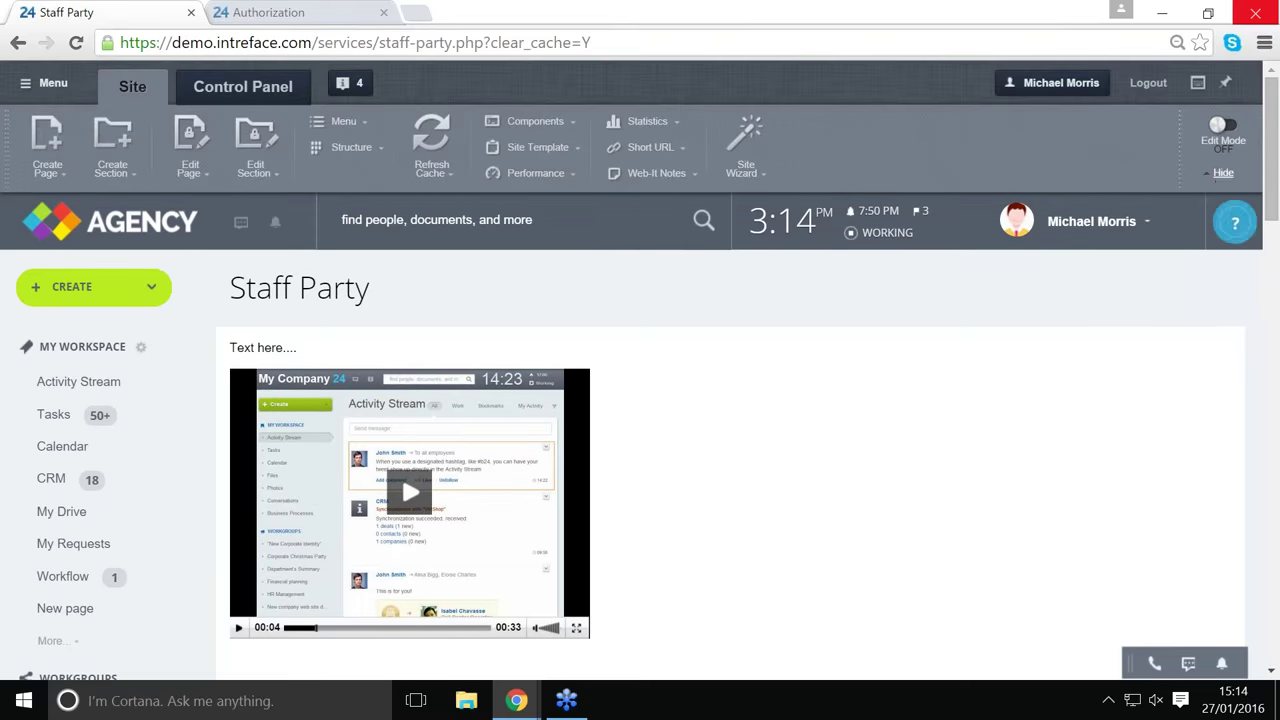
left_click(1223, 173)
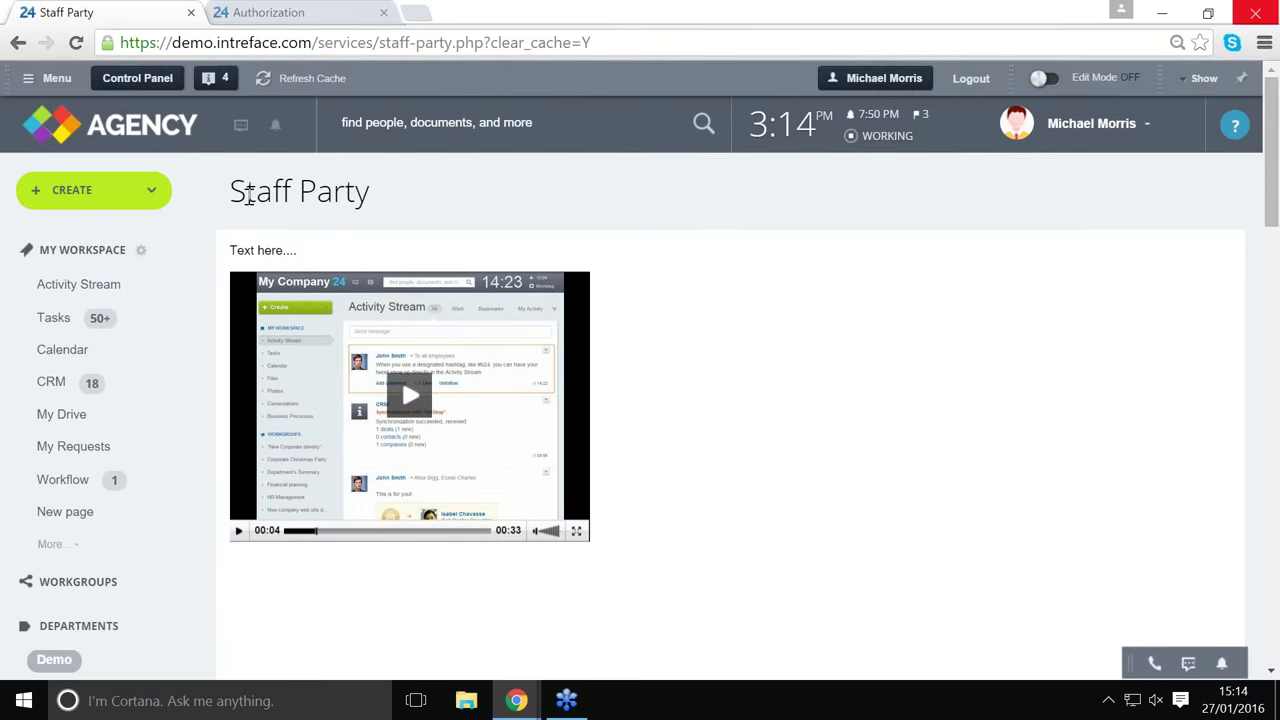
Open the services folder's left menu for editing from the Control Panel and switch the menu editor to Advanced mode.
left_click(163, 84)
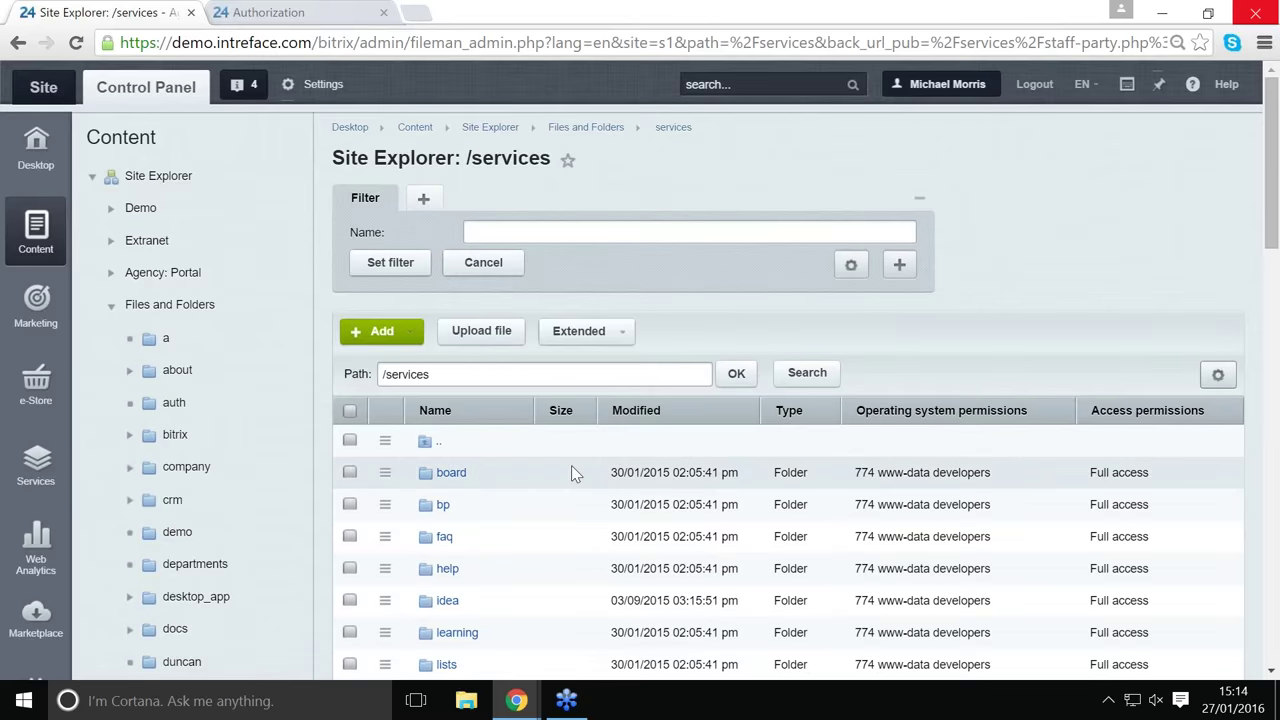
scroll(571, 472, "down", 2)
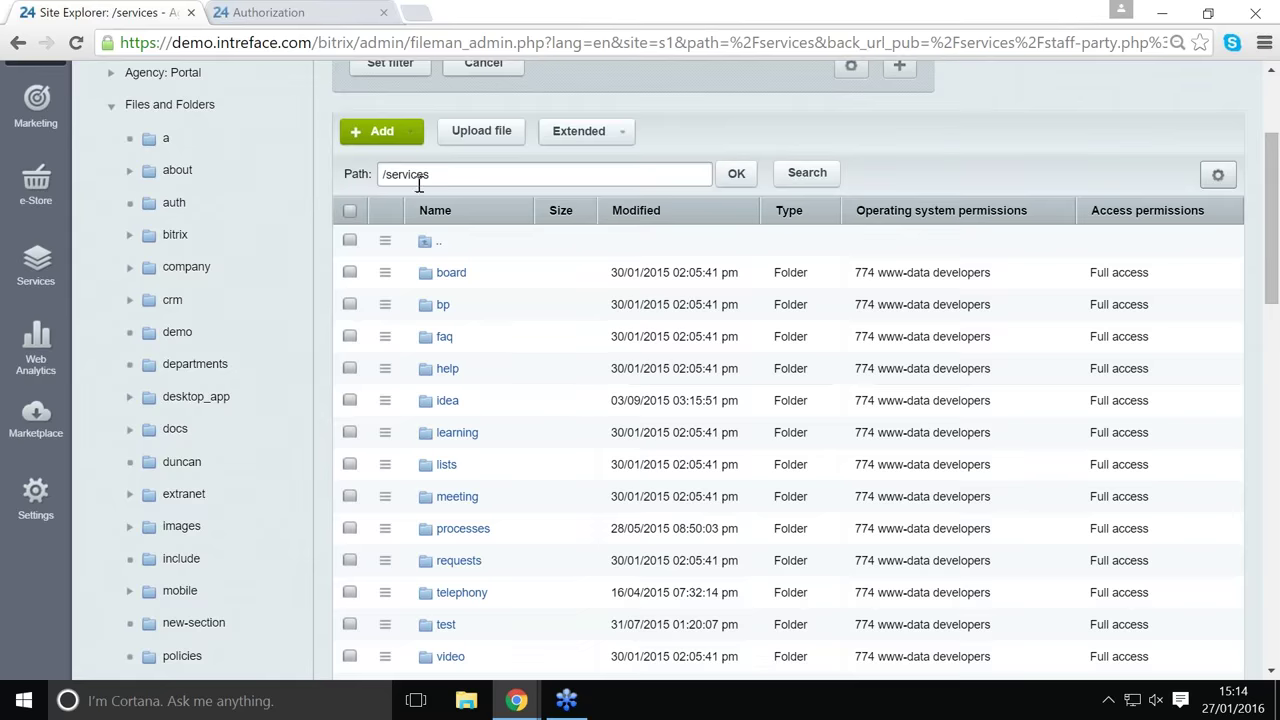
scroll(488, 285, "down", 2)
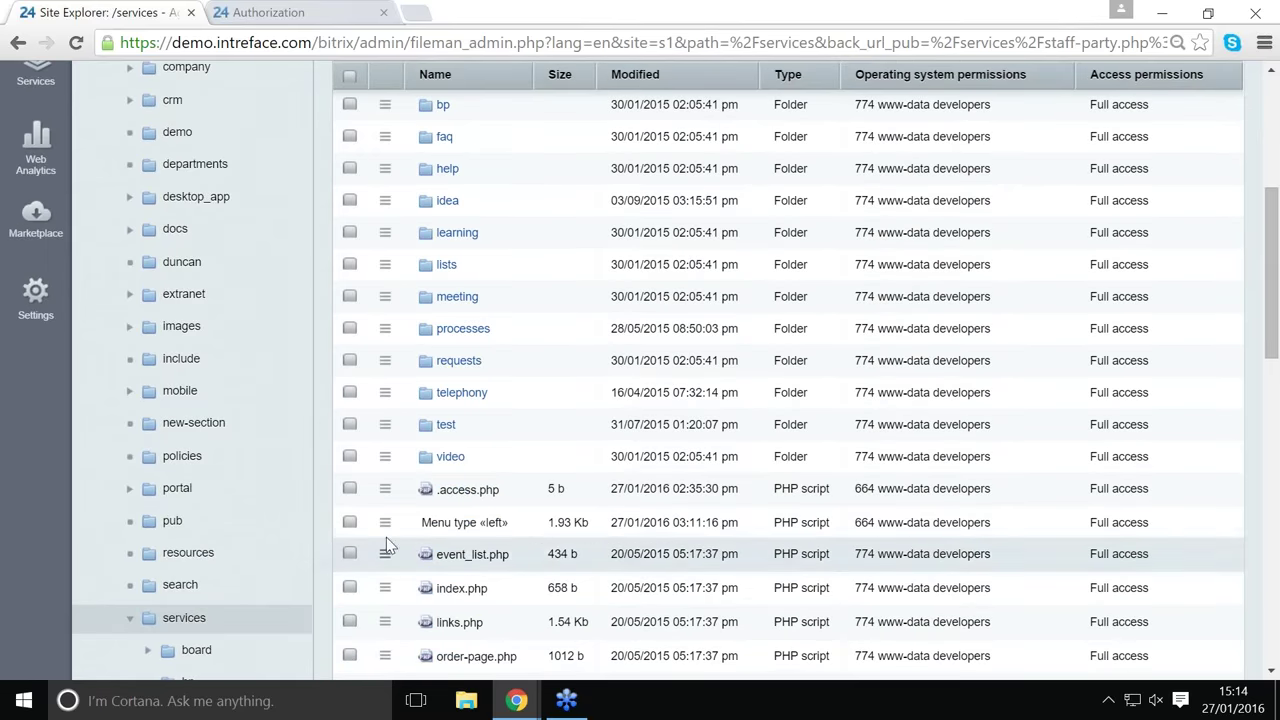
left_click(385, 522)
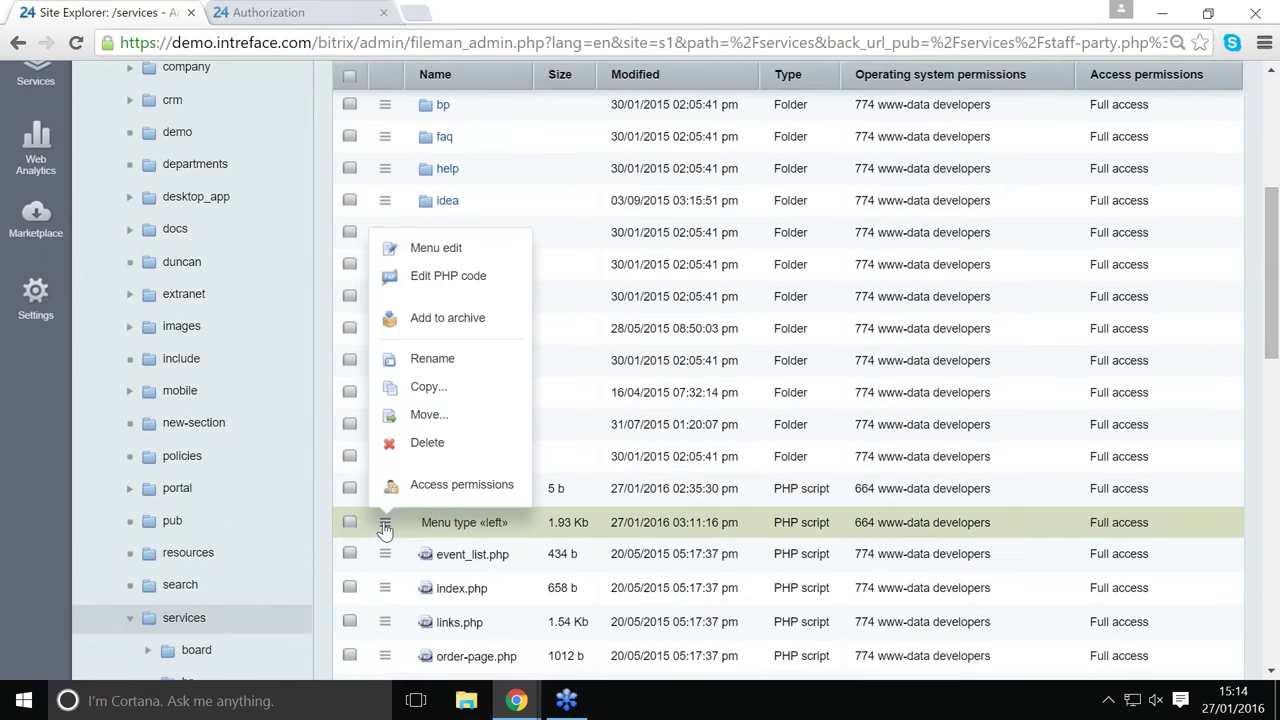
left_click(436, 248)
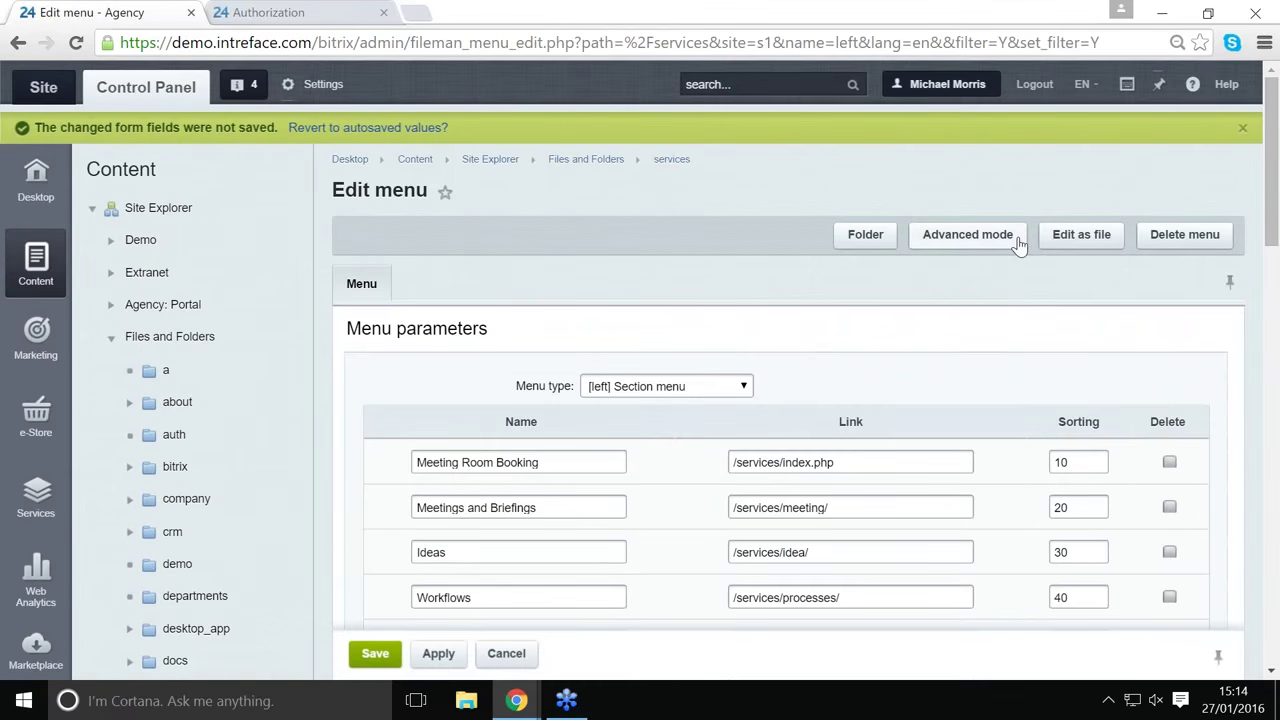
left_click(1017, 242)
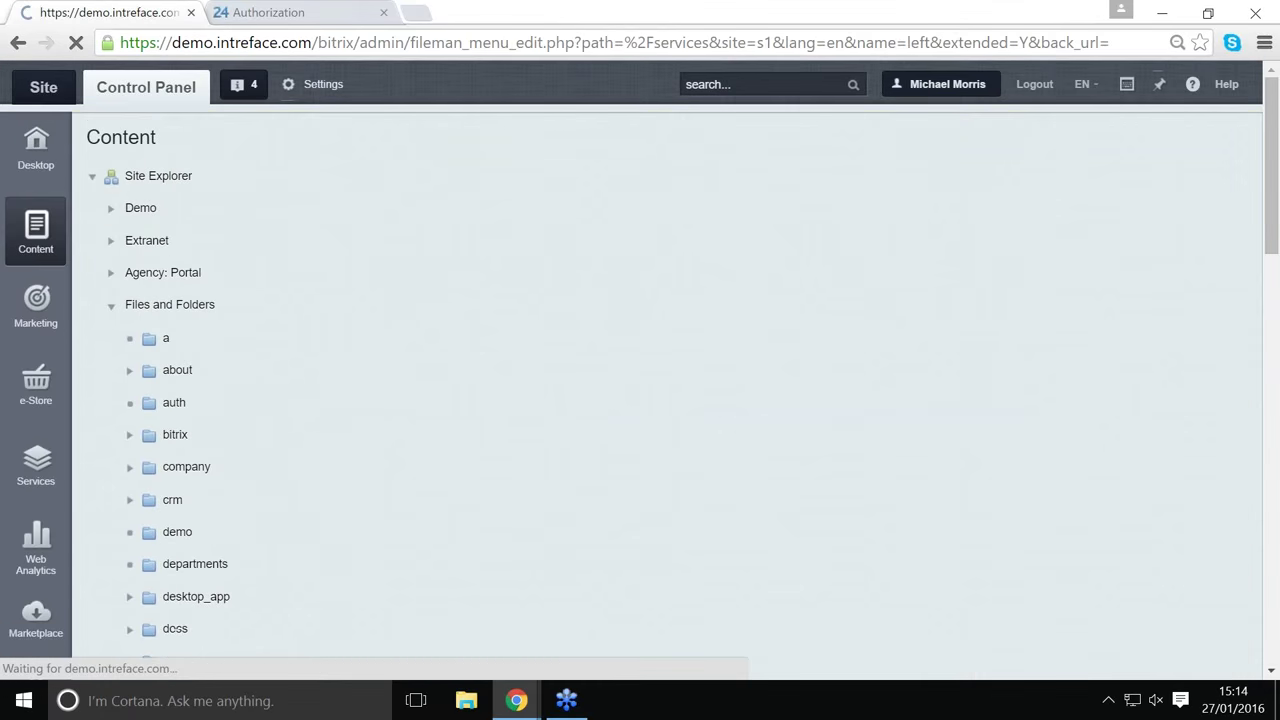
Restrict the Staff Party menu item to the Demo: HR department user group and save the menu.
scroll(727, 374, "down", 4)
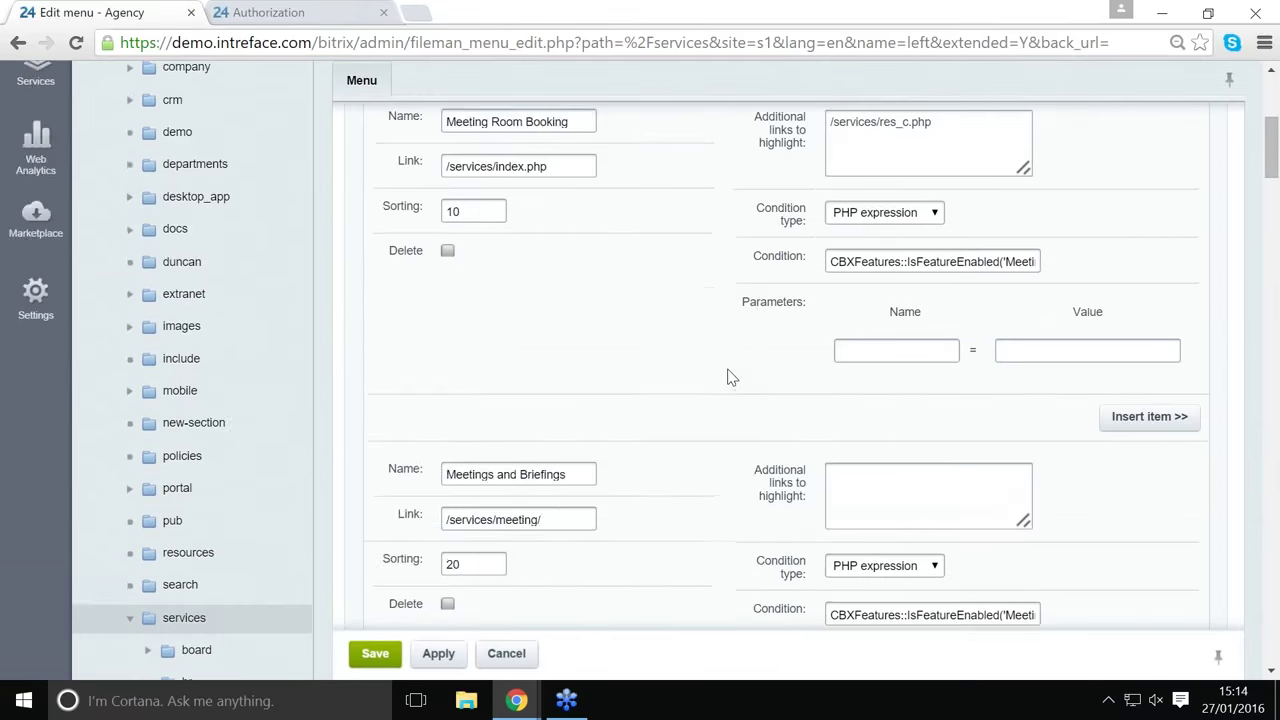
scroll(727, 374, "down", 20)
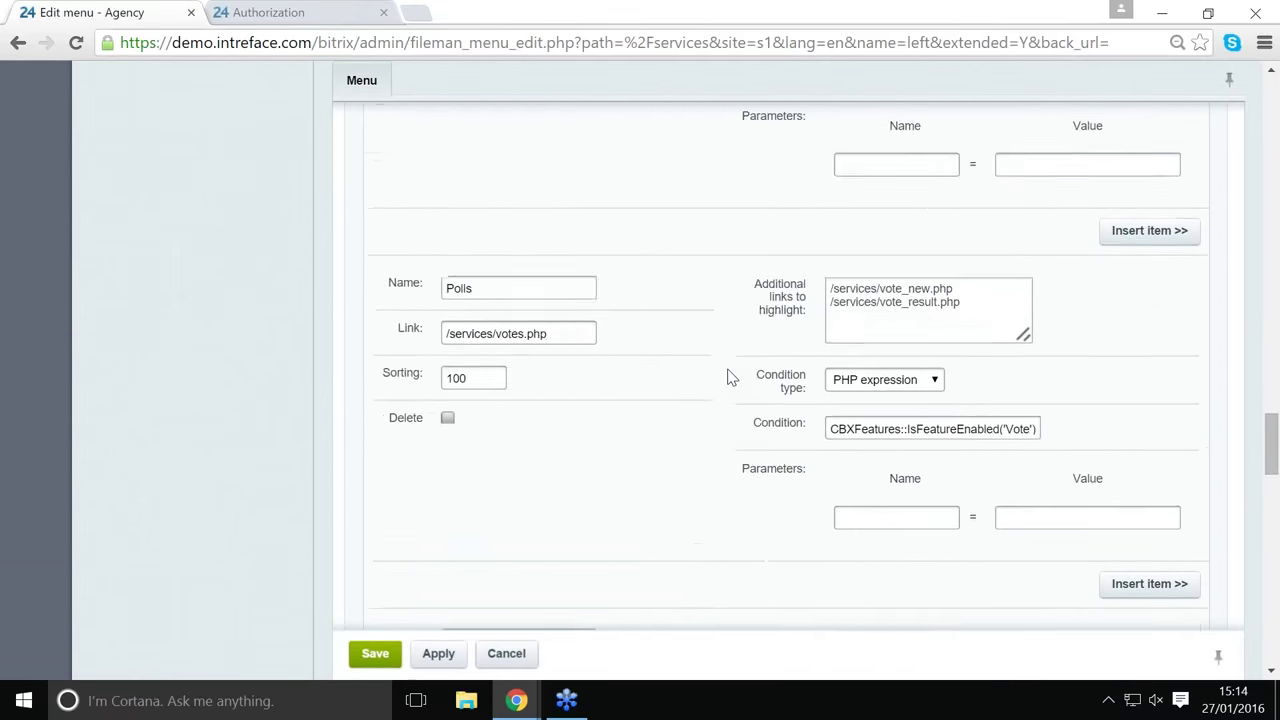
scroll(727, 374, "down", 20)
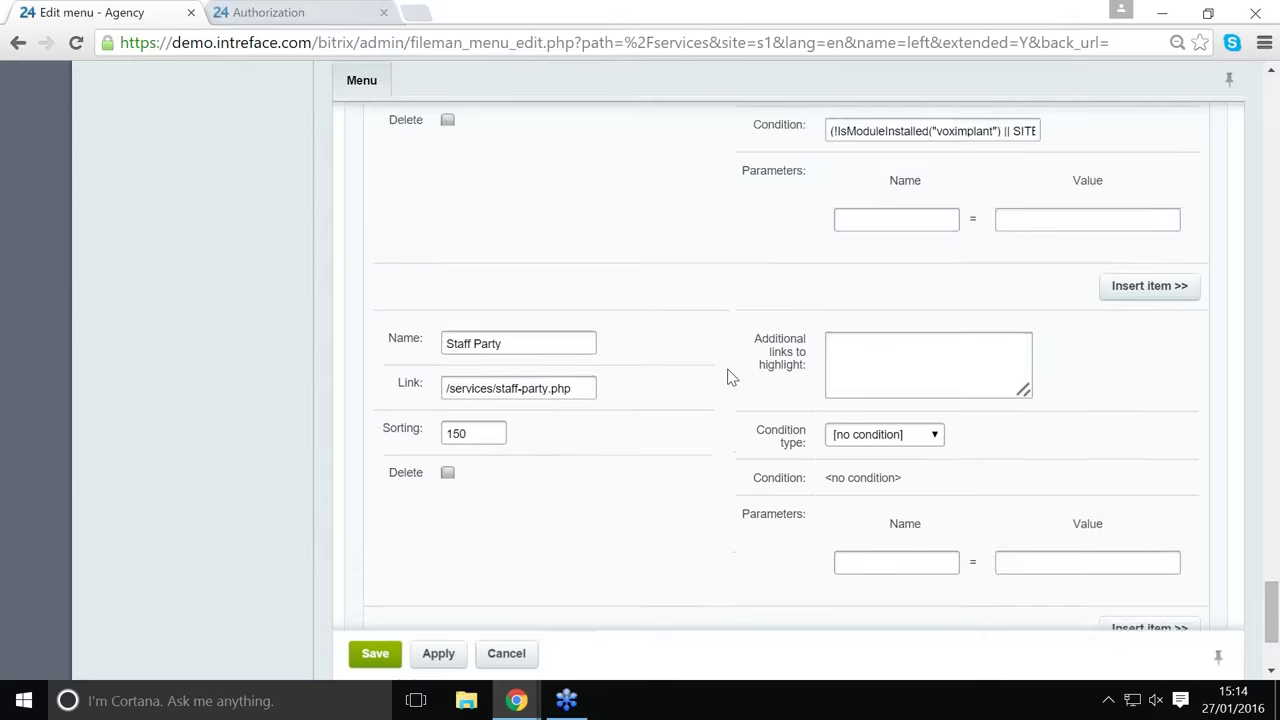
scroll(727, 374, "down", 2)
scroll(727, 374, "up", 1)
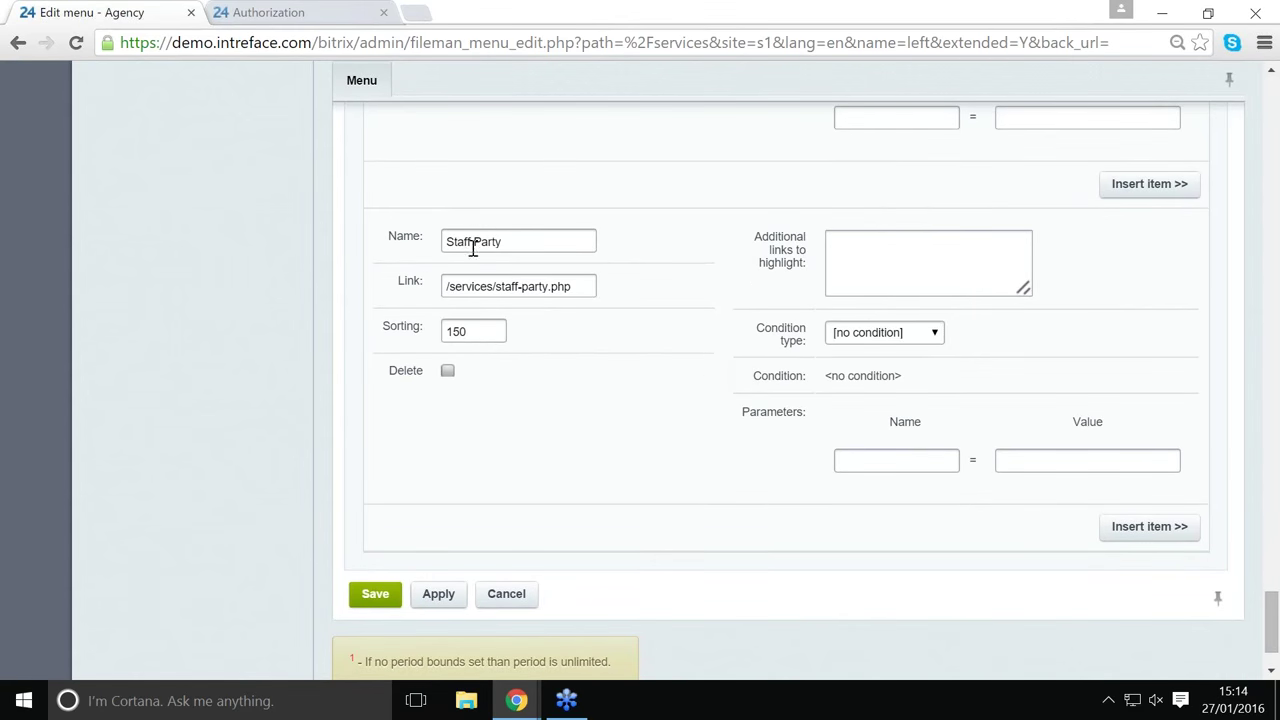
left_click(903, 336)
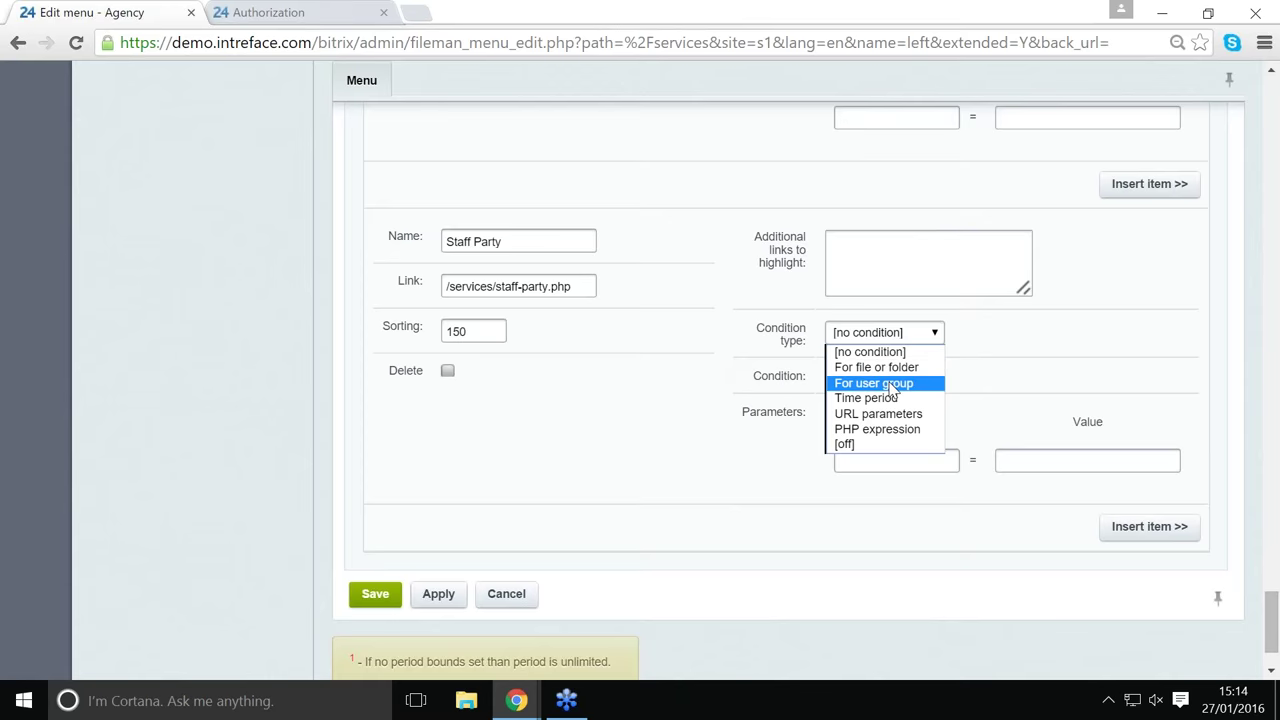
left_click(893, 384)
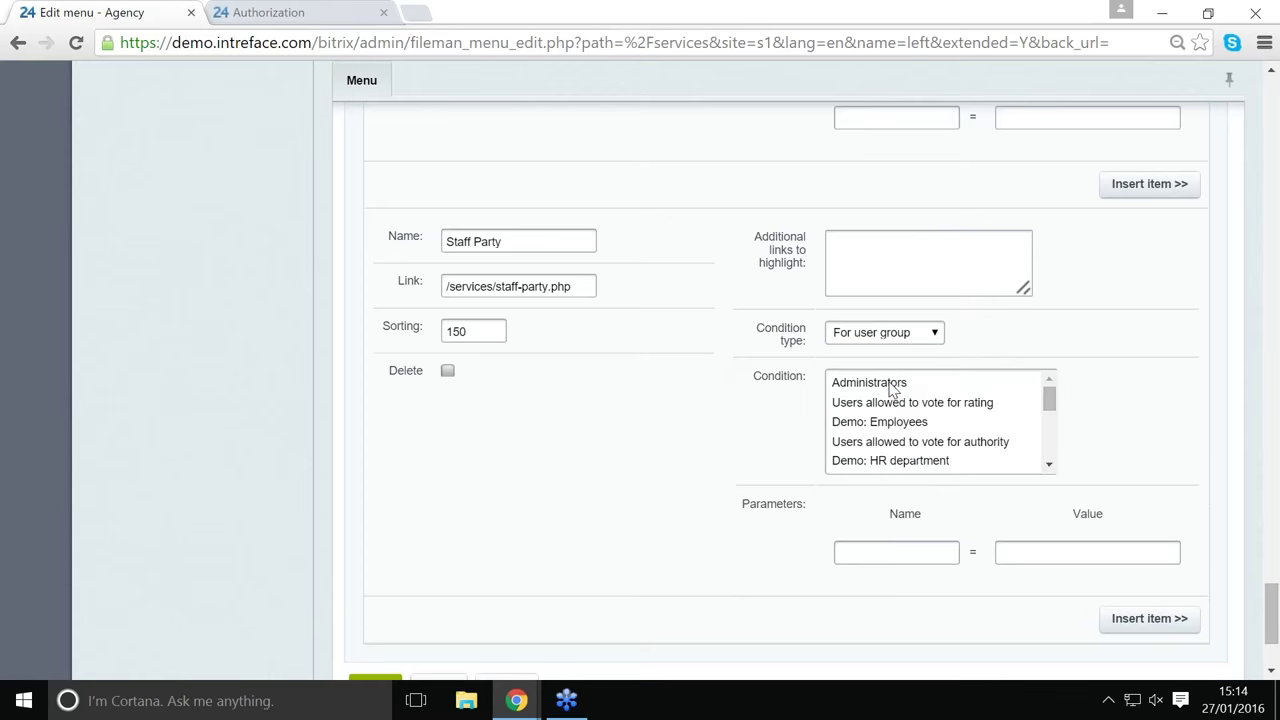
left_click(890, 461)
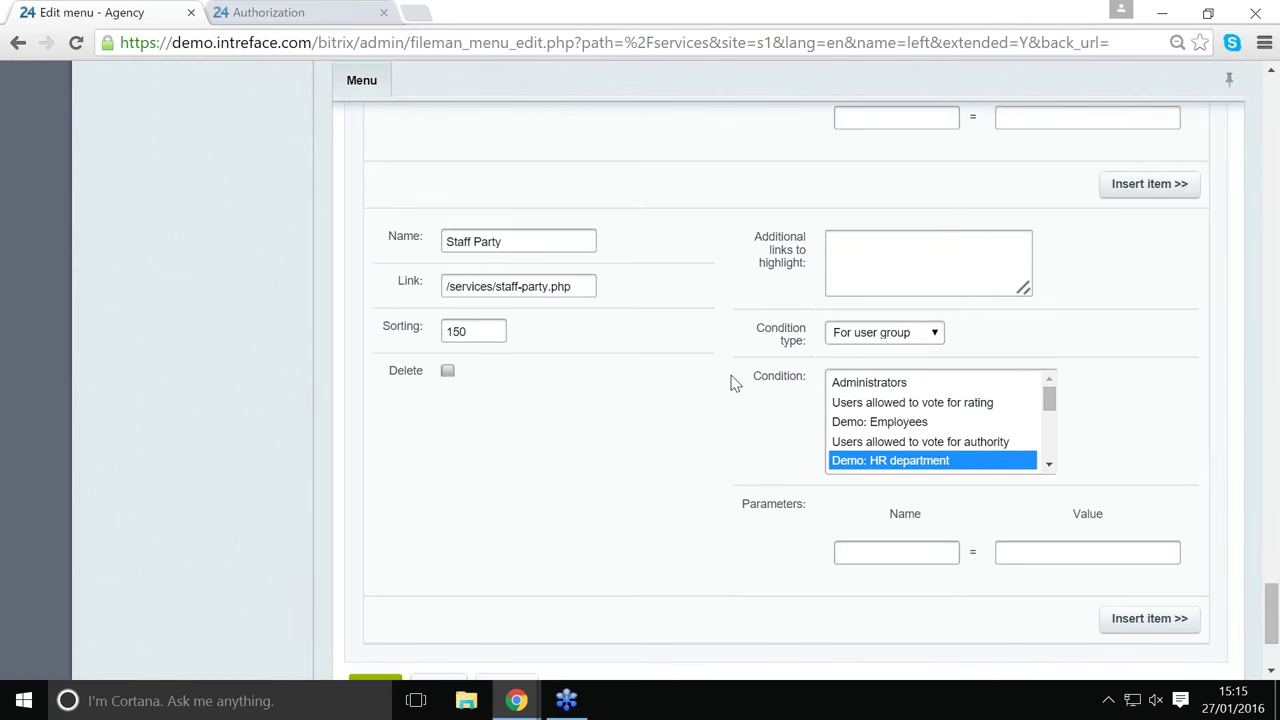
scroll(550, 366, "down", 2)
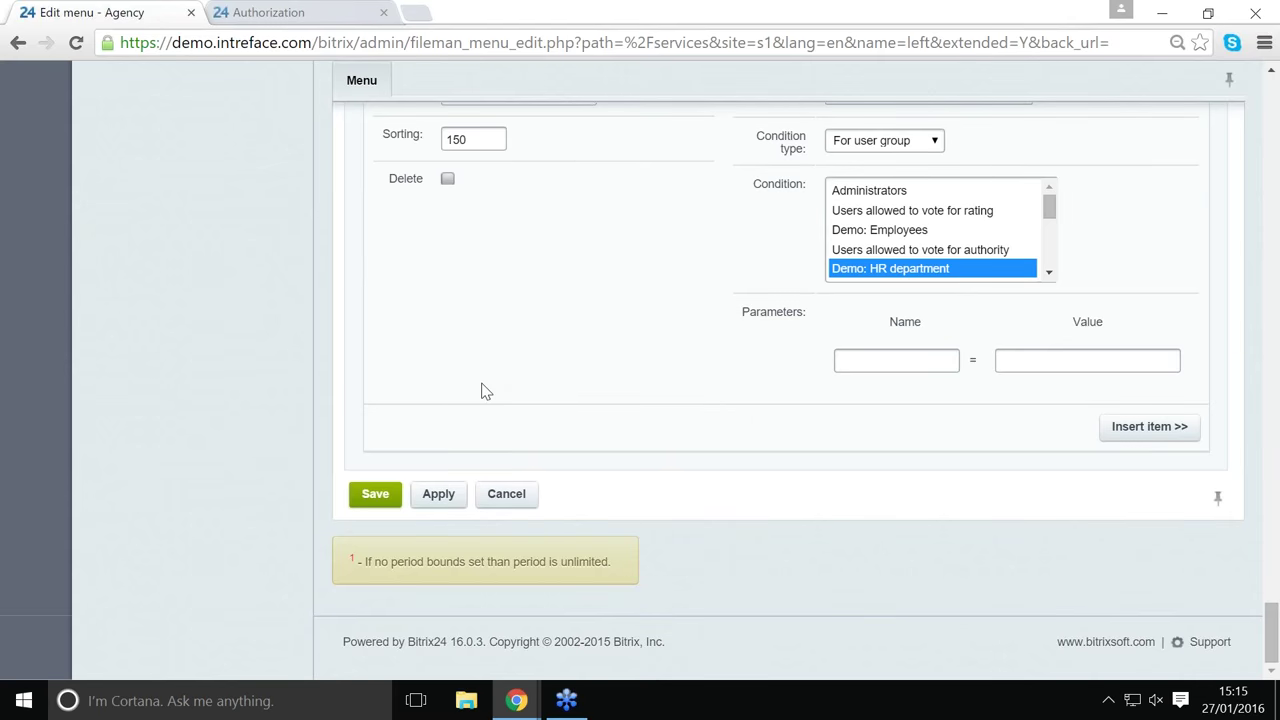
left_click(368, 500)
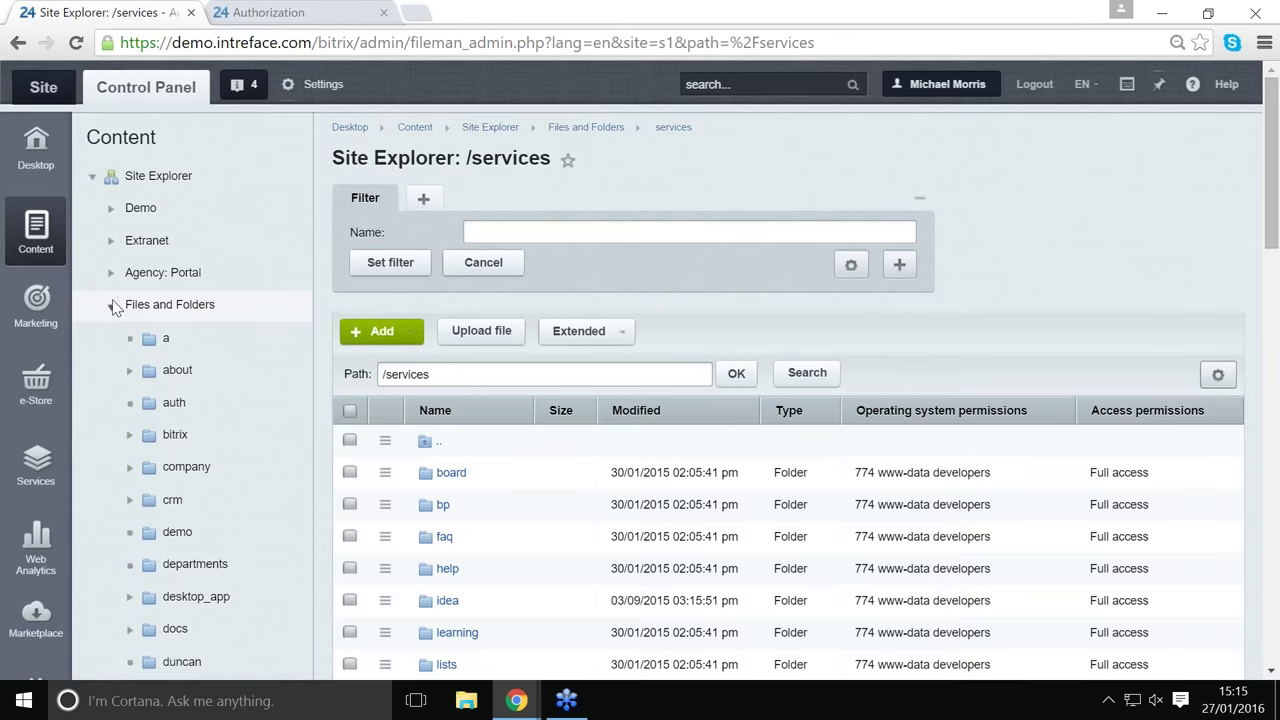
Open the admin account from the user list in Settings, review its user group membership, and save the account.
left_click(112, 307)
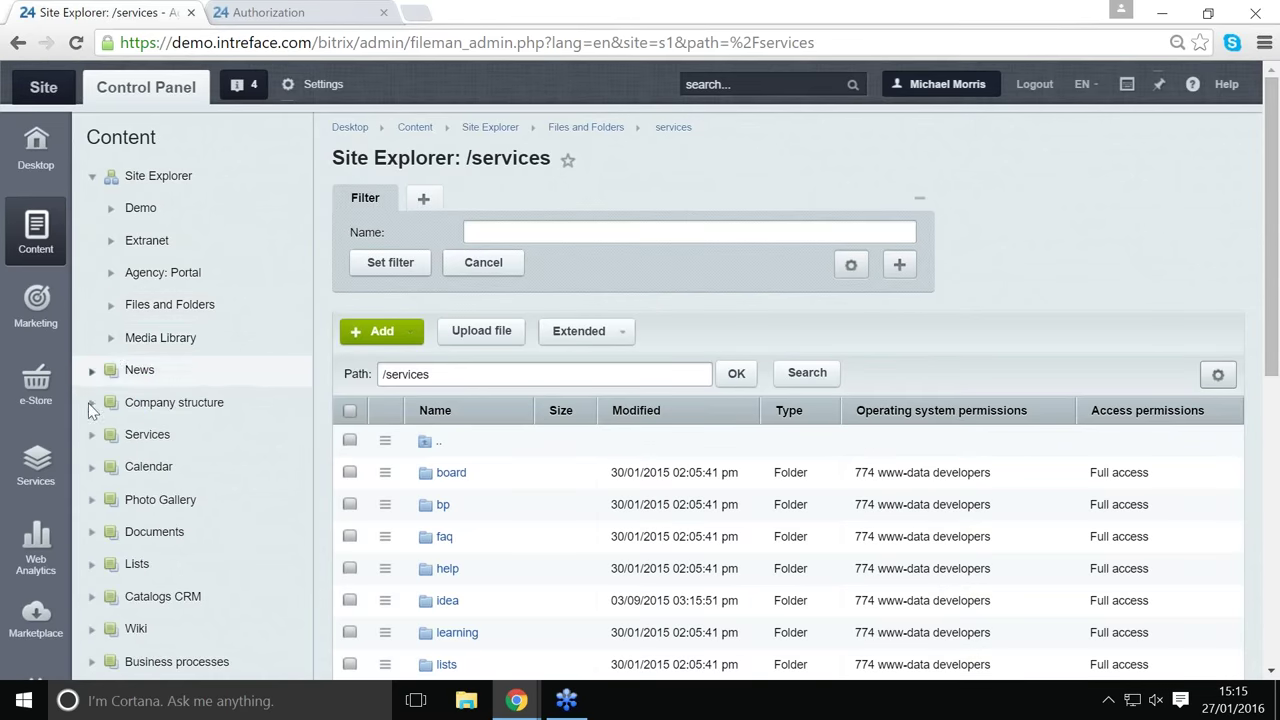
scroll(45, 630, "down", 2)
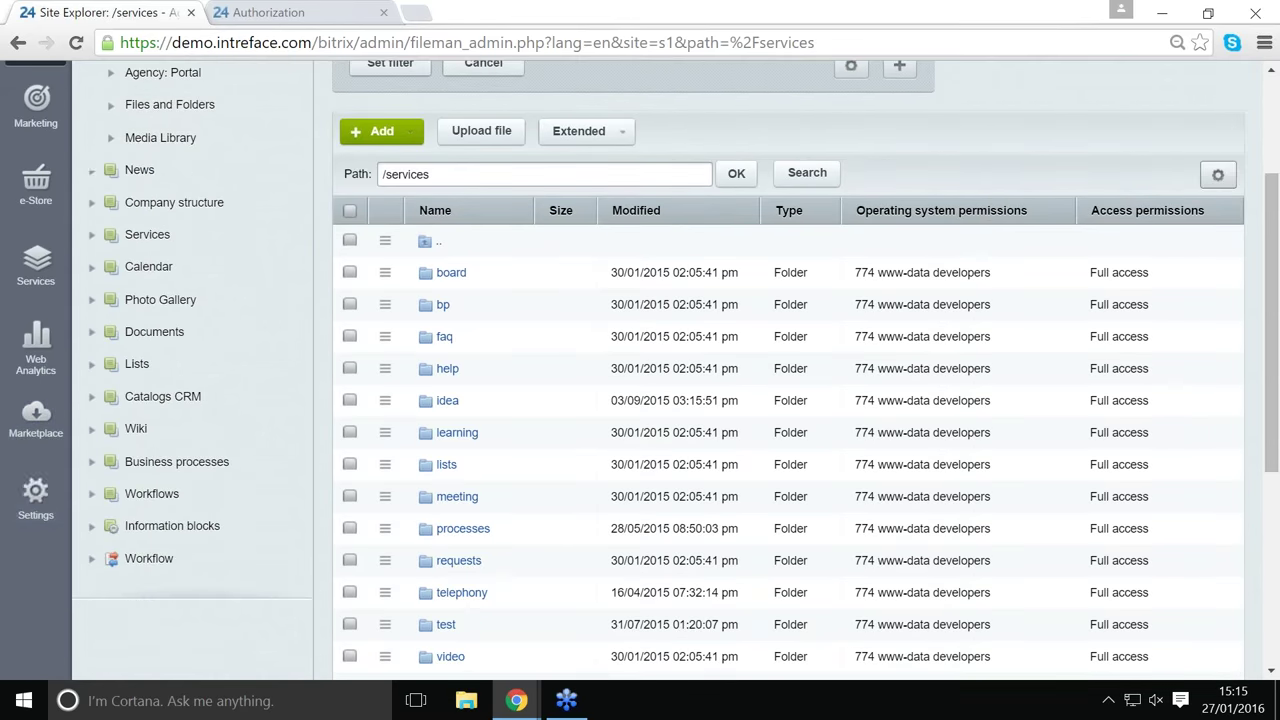
left_click(36, 492)
scroll(257, 391, "up", 2)
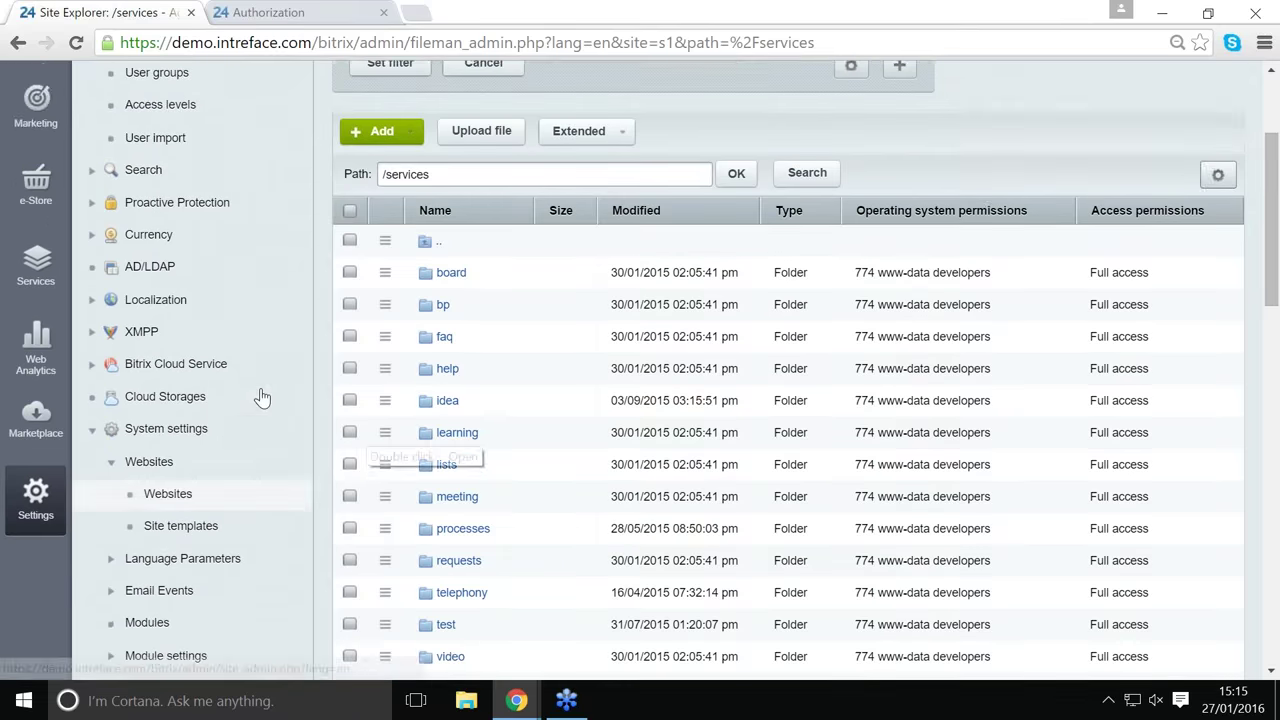
left_click(166, 142)
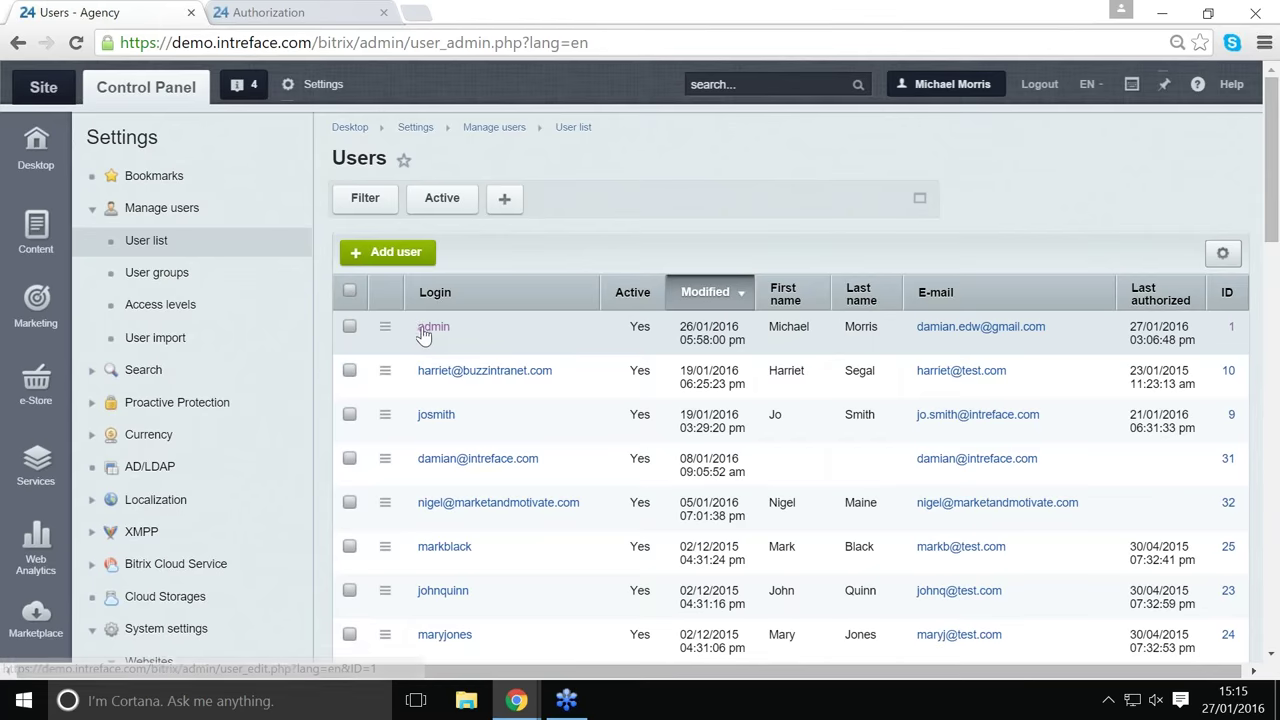
left_click(428, 328)
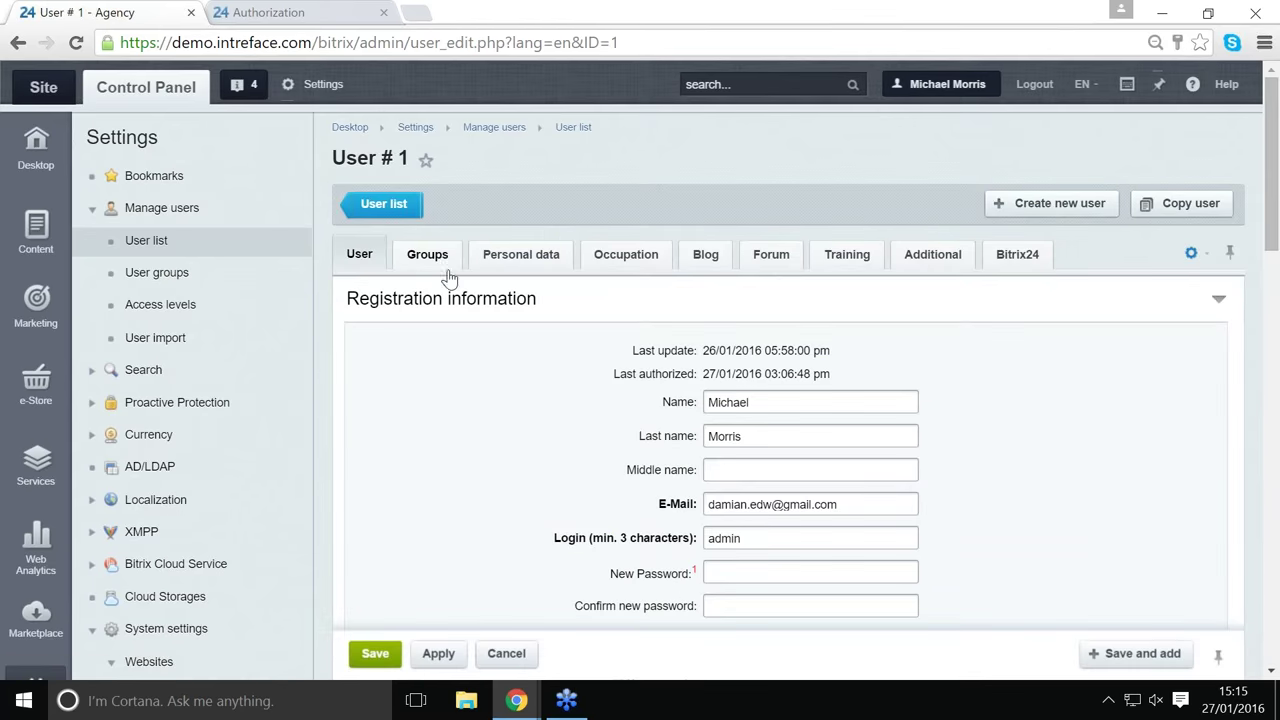
left_click(440, 258)
scroll(571, 443, "down", 1)
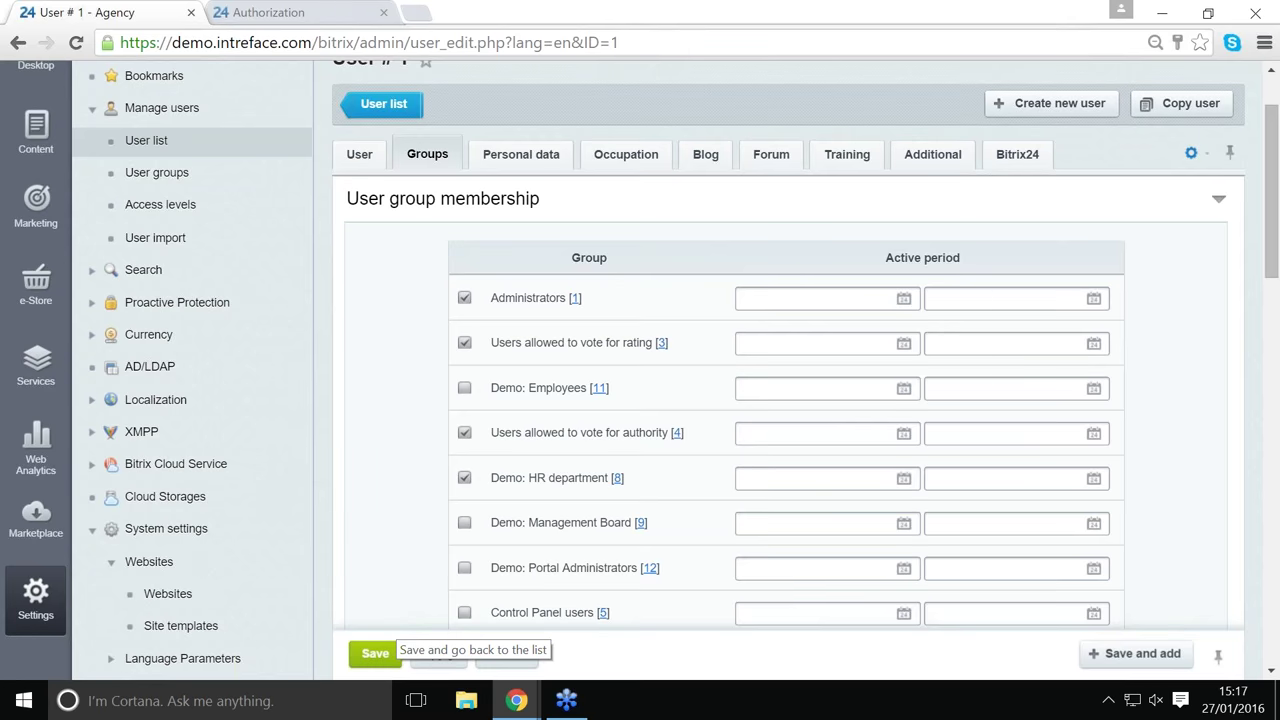
left_click(376, 654)
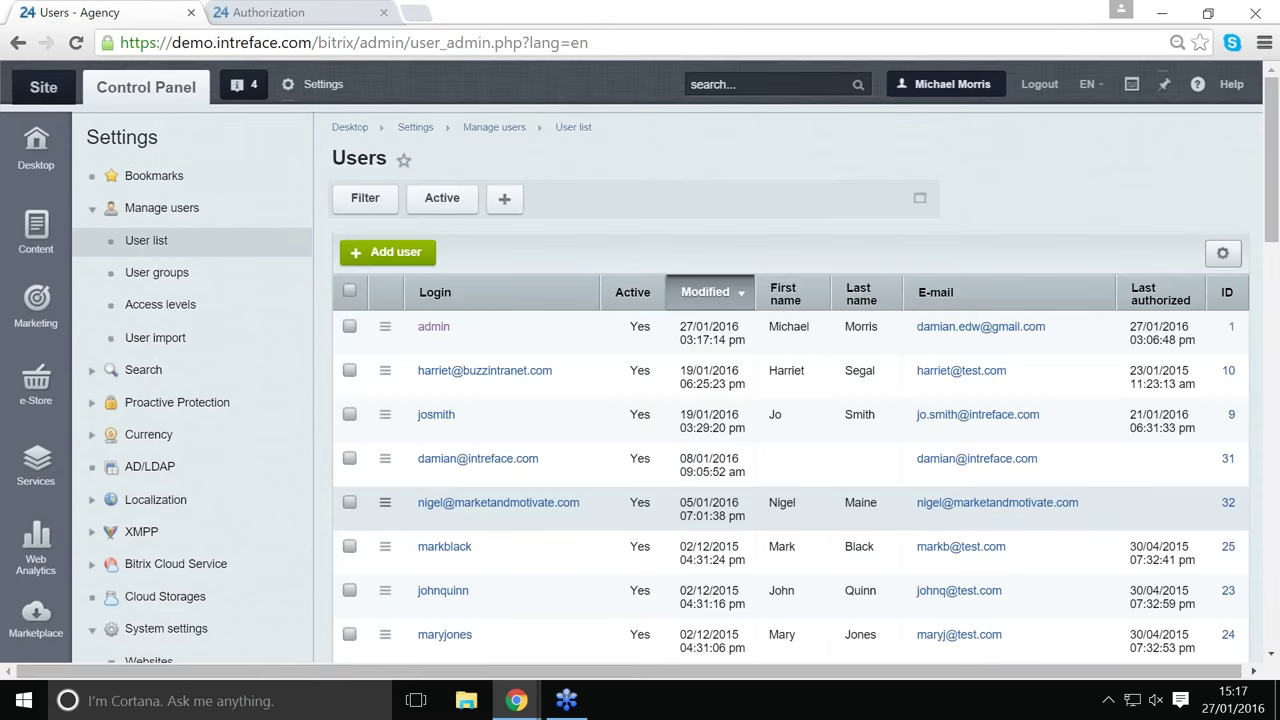
Return to the Staff Party page on the public site and open the Extranet from the Departments section.
left_click(42, 95)
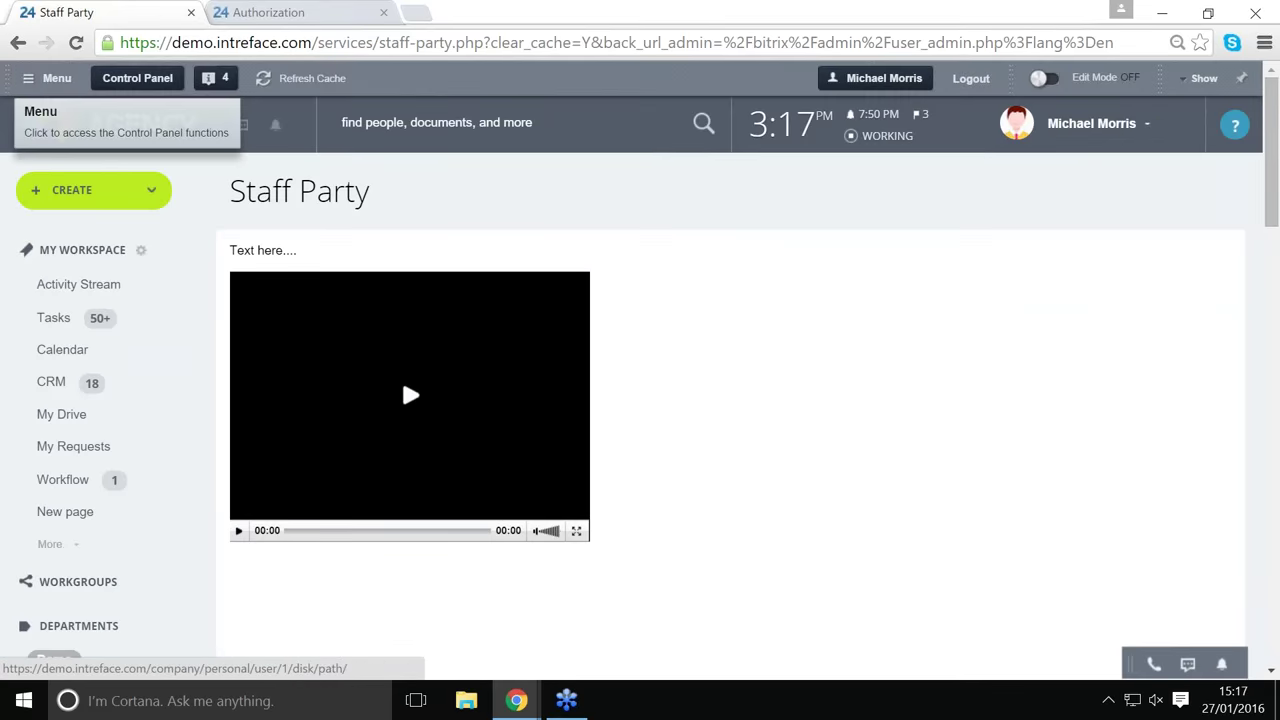
scroll(141, 437, "down", 2)
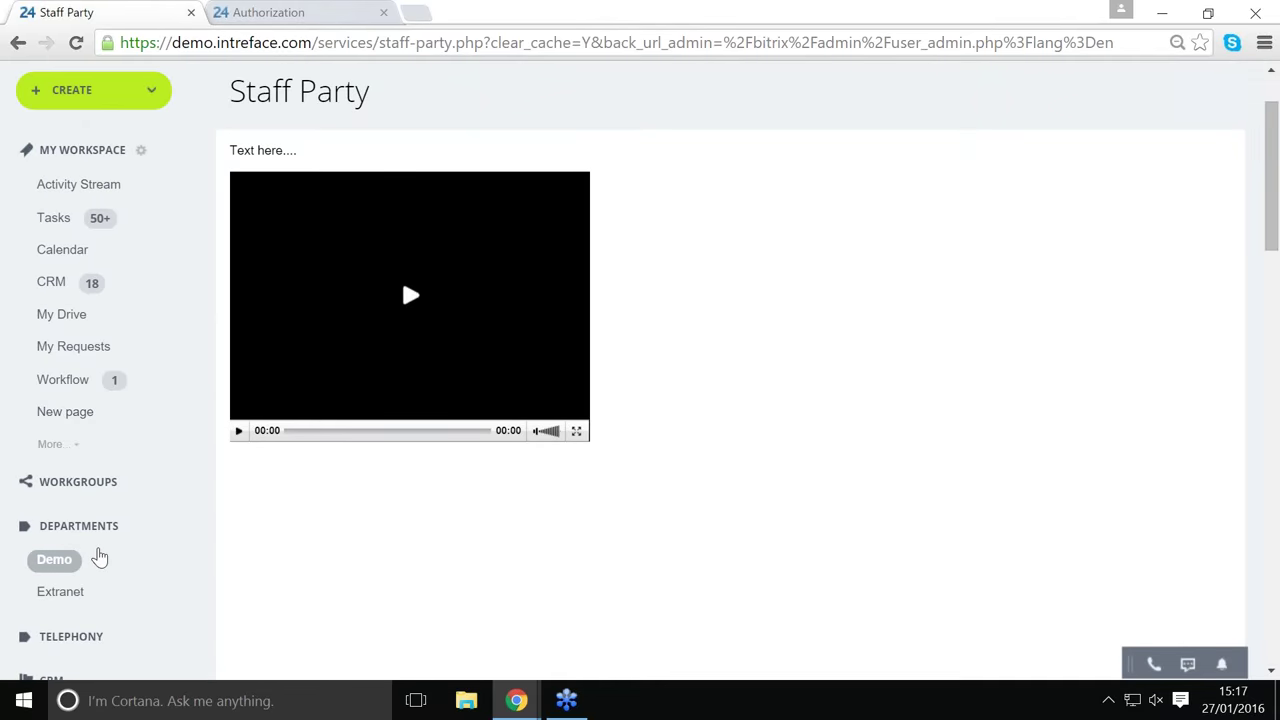
left_click(60, 598)
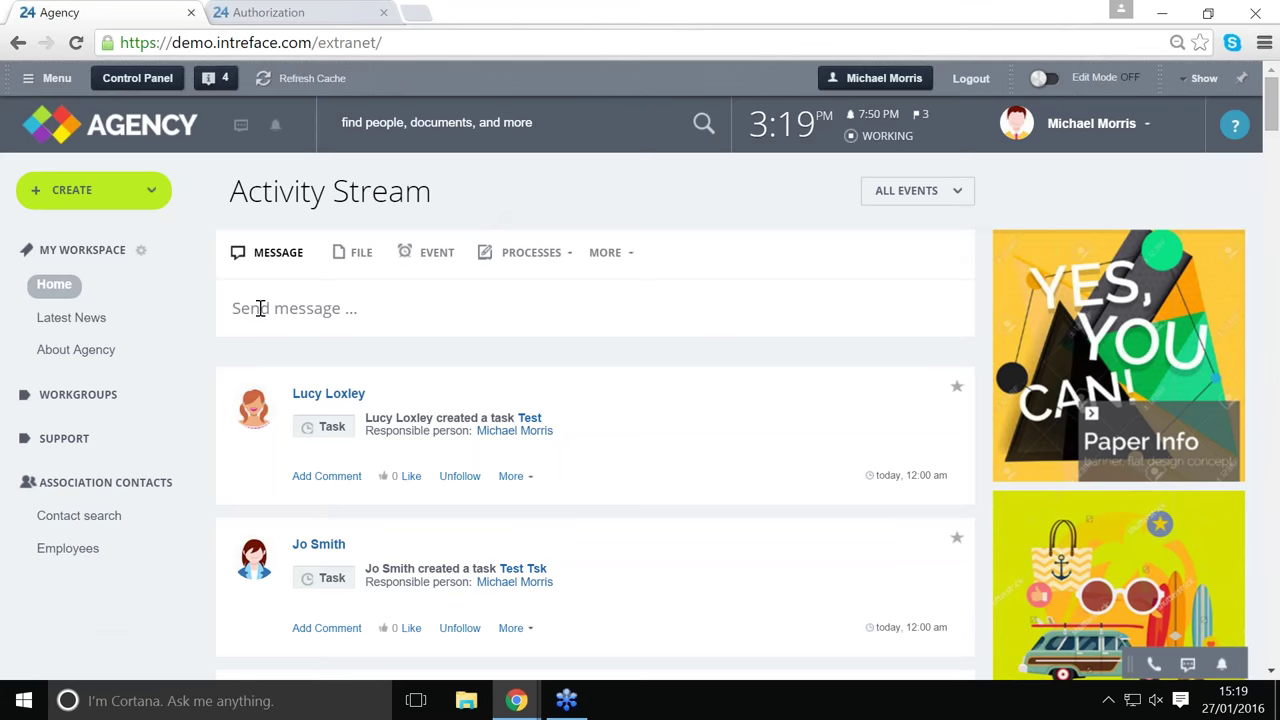
View the External Client Project workgroup in the extranet, return to the Activity Stream, and expand the Support section.
left_click(87, 398)
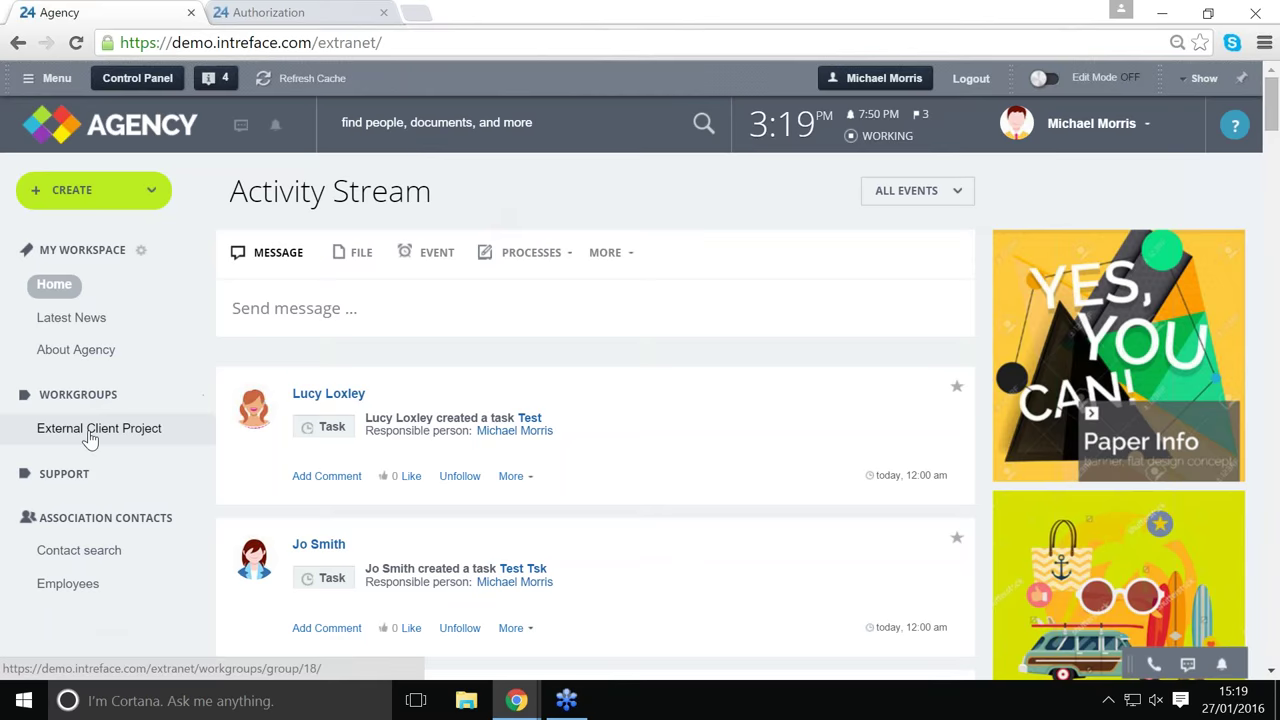
left_click(92, 432)
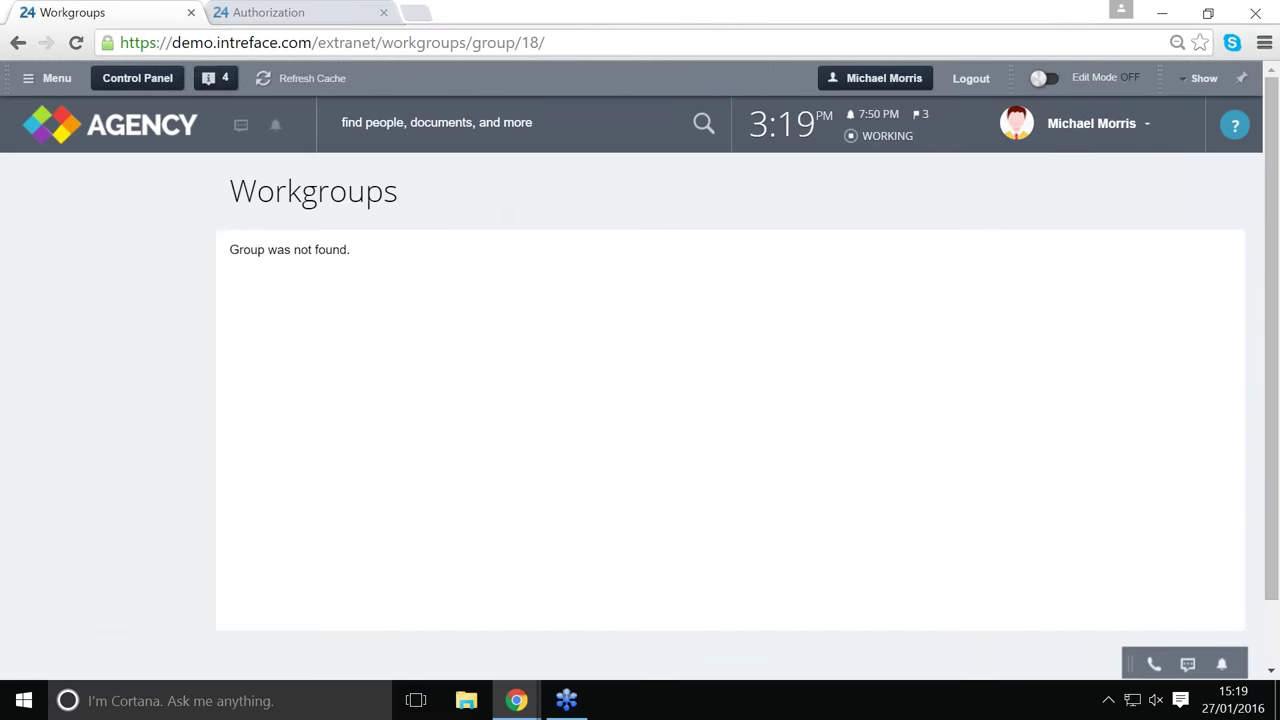
left_click(17, 46)
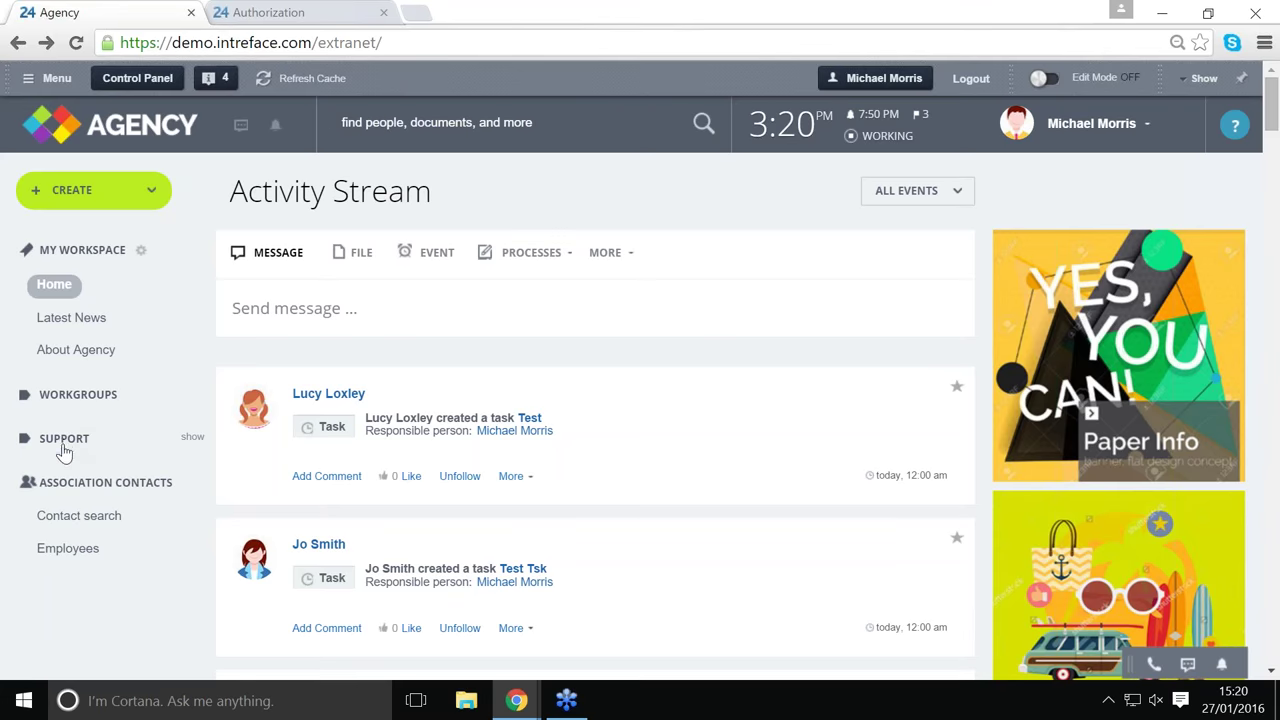
left_click(63, 445)
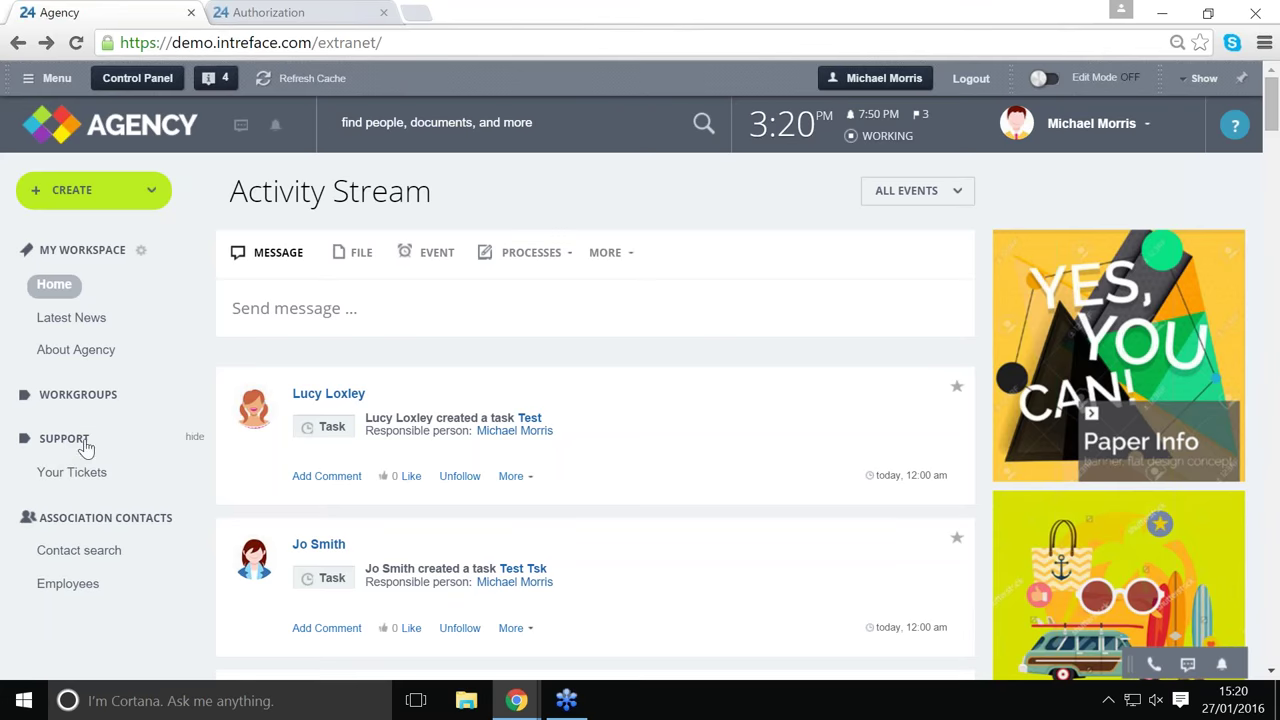
View the extranet's support tickets and open the Printer Issue ticket for modification.
left_click(78, 481)
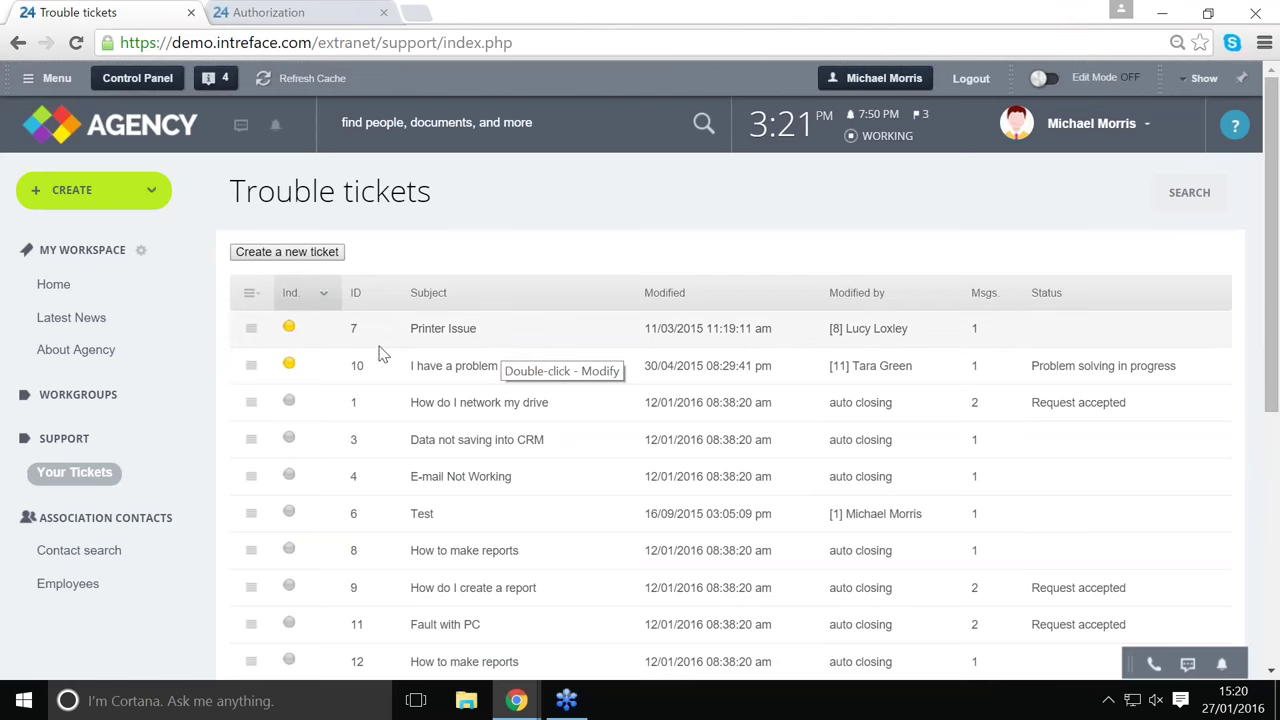
left_click(250, 332)
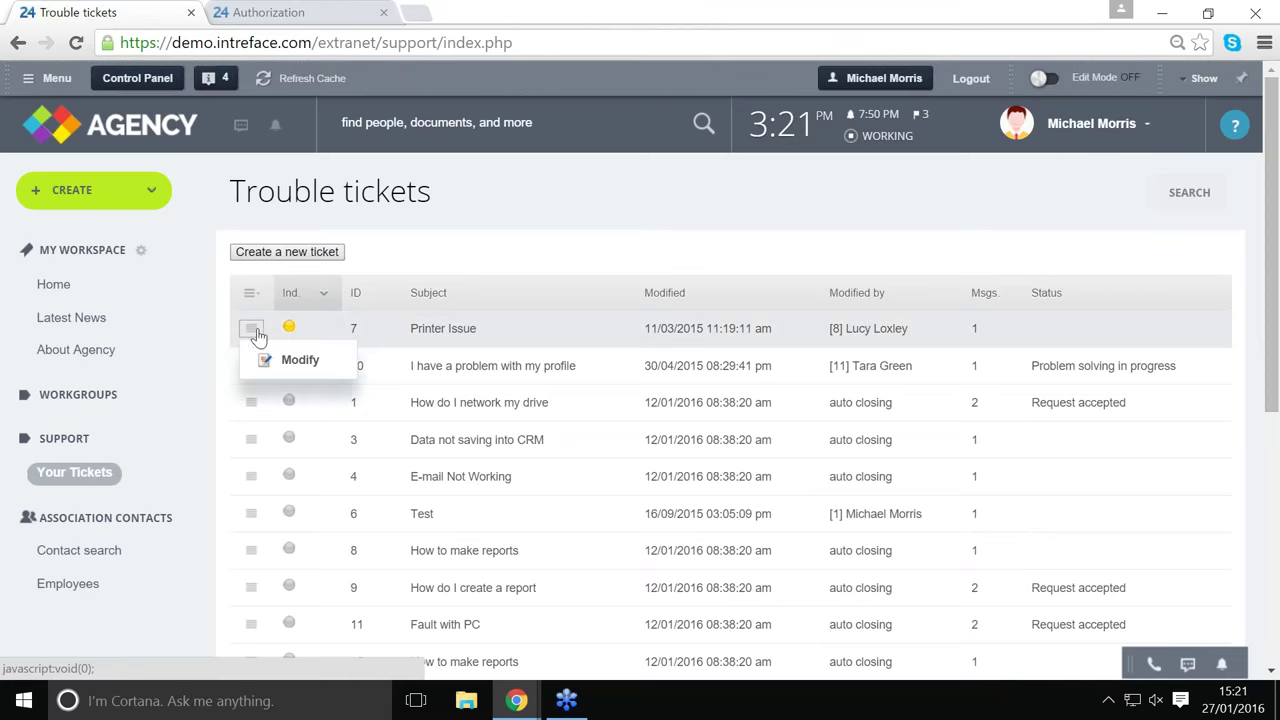
left_click(302, 362)
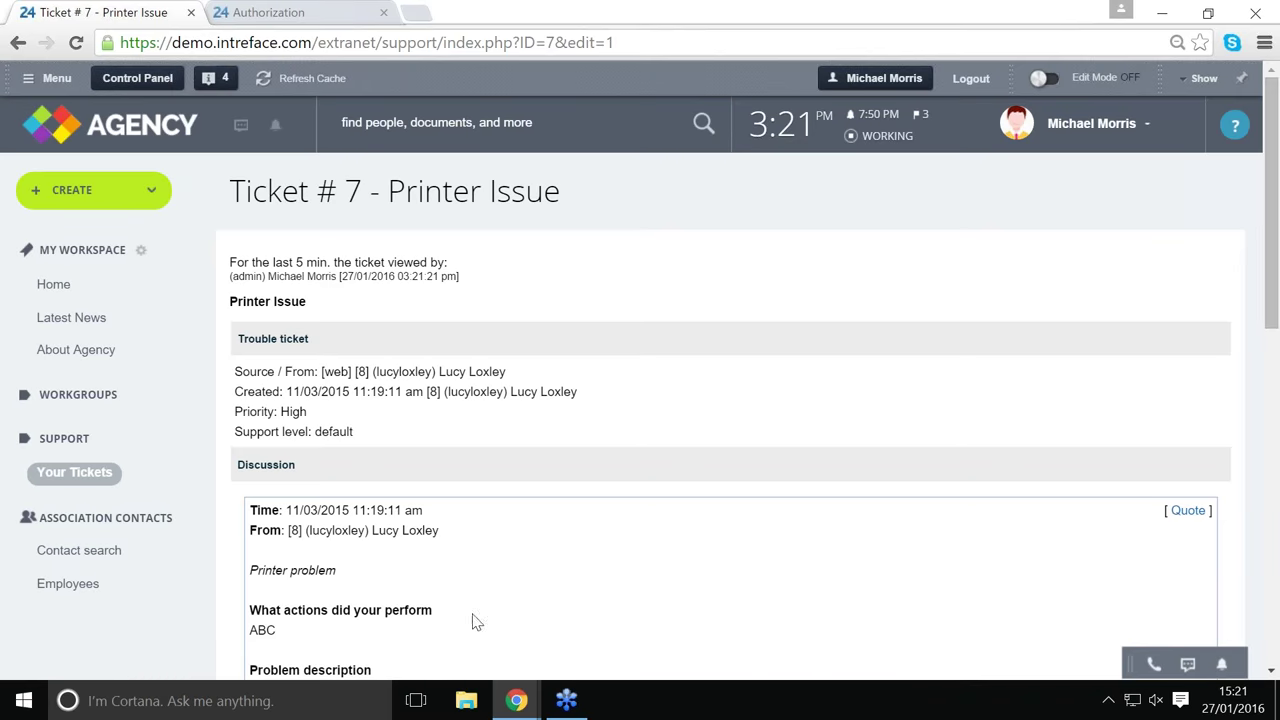
Switch to the Google Slides presentation, show it full screen, and advance from the Customisations slide to the Features slide.
mouse_move(516, 700)
left_click(619, 636)
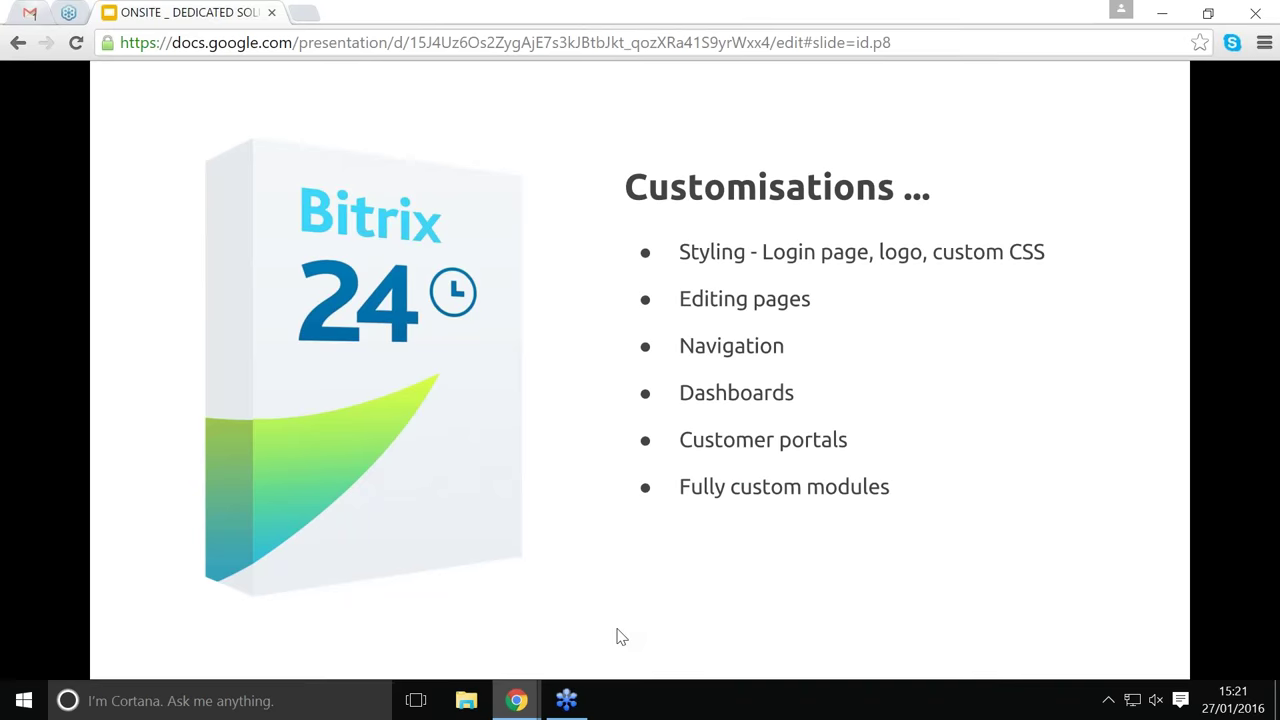
mouse_move(380, 657)
left_click(211, 654)
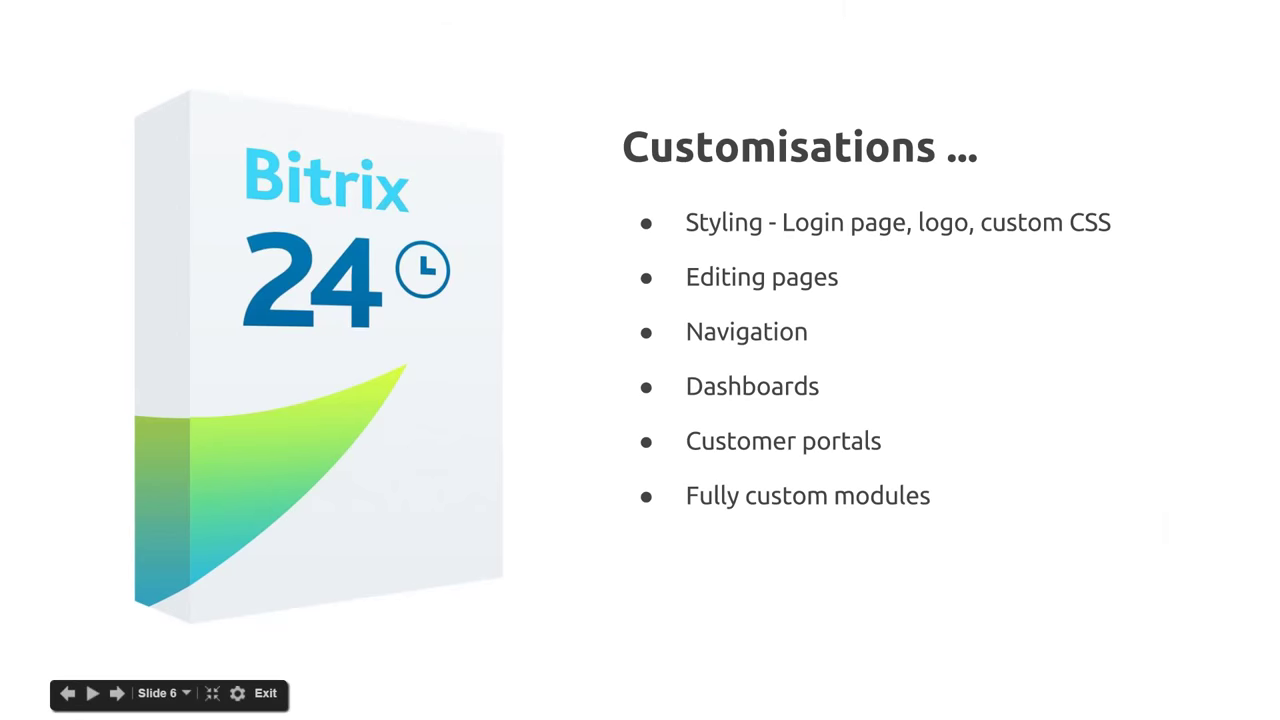
left_click(1148, 516)
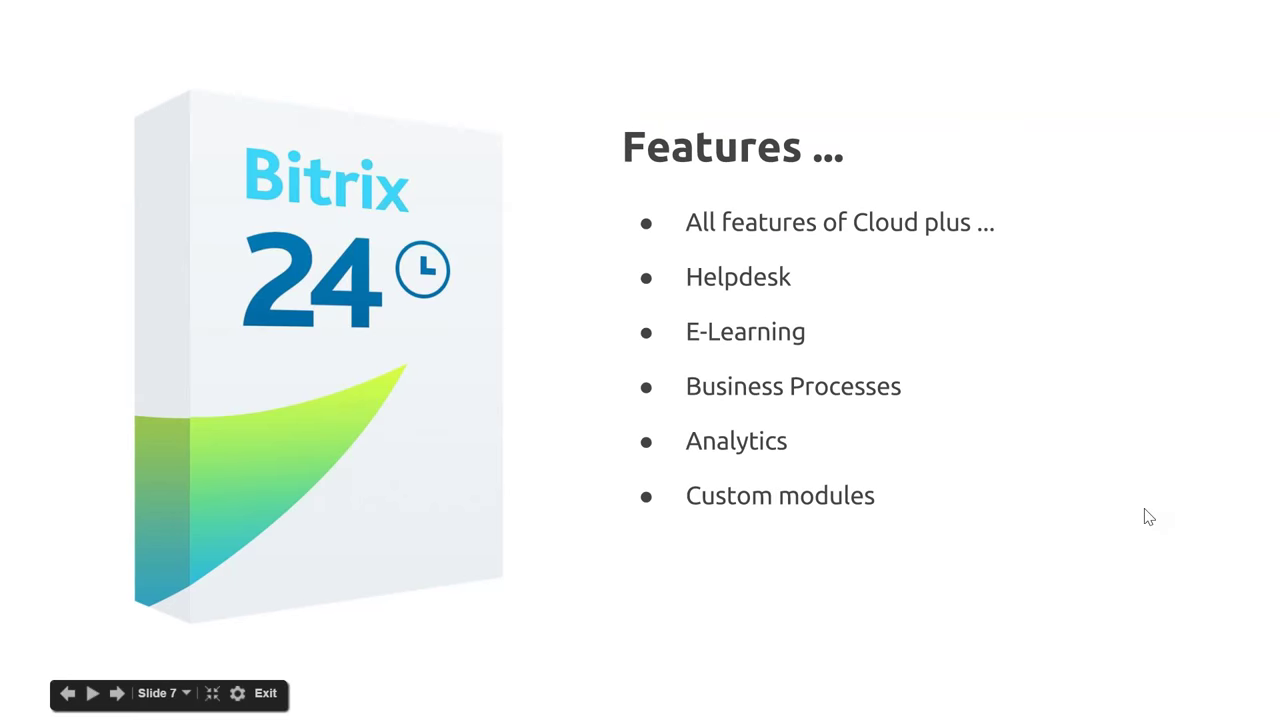